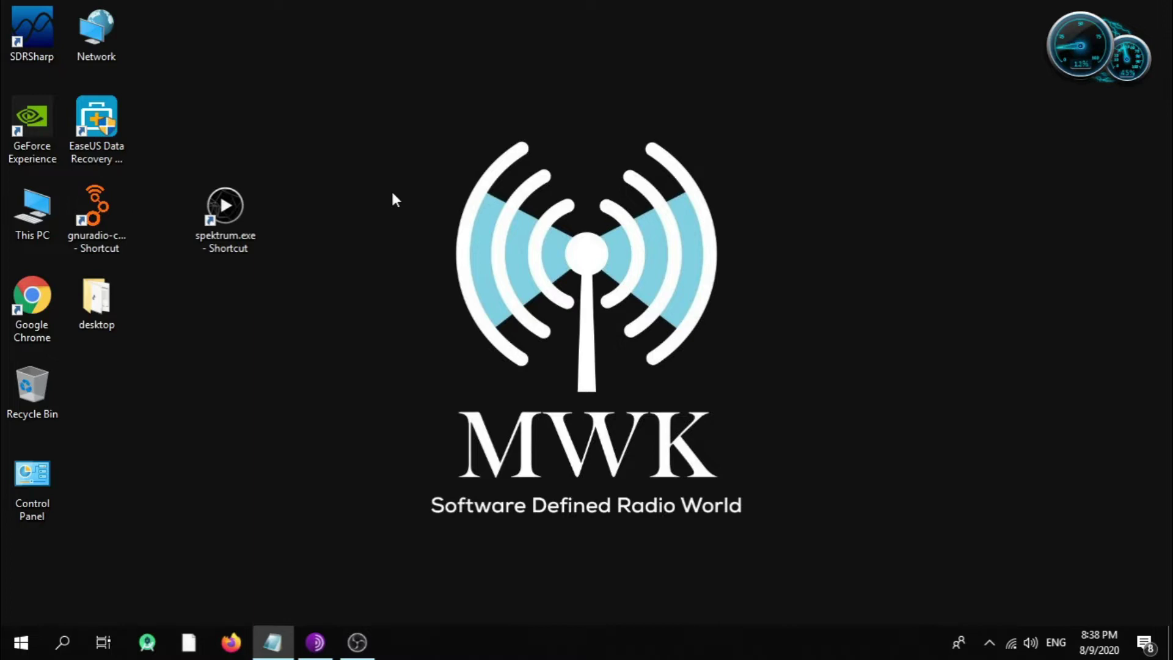
- Launch spektrum from its desktop shortcut to reach the receiver-selection window
drag(228, 200, 235, 188)
drag(305, 149, 221, 221)
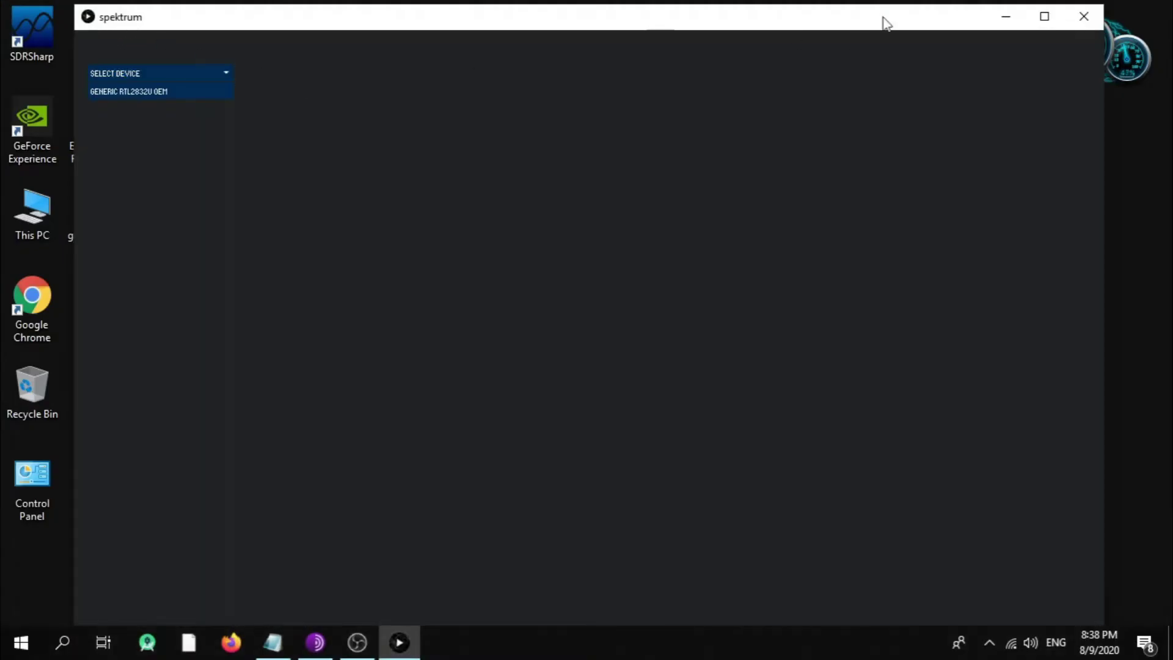
- Maximize spektrum, select the Generic RTL2832U OEM receiver, and apply the full 24–1800 MHz range
click(1044, 17)
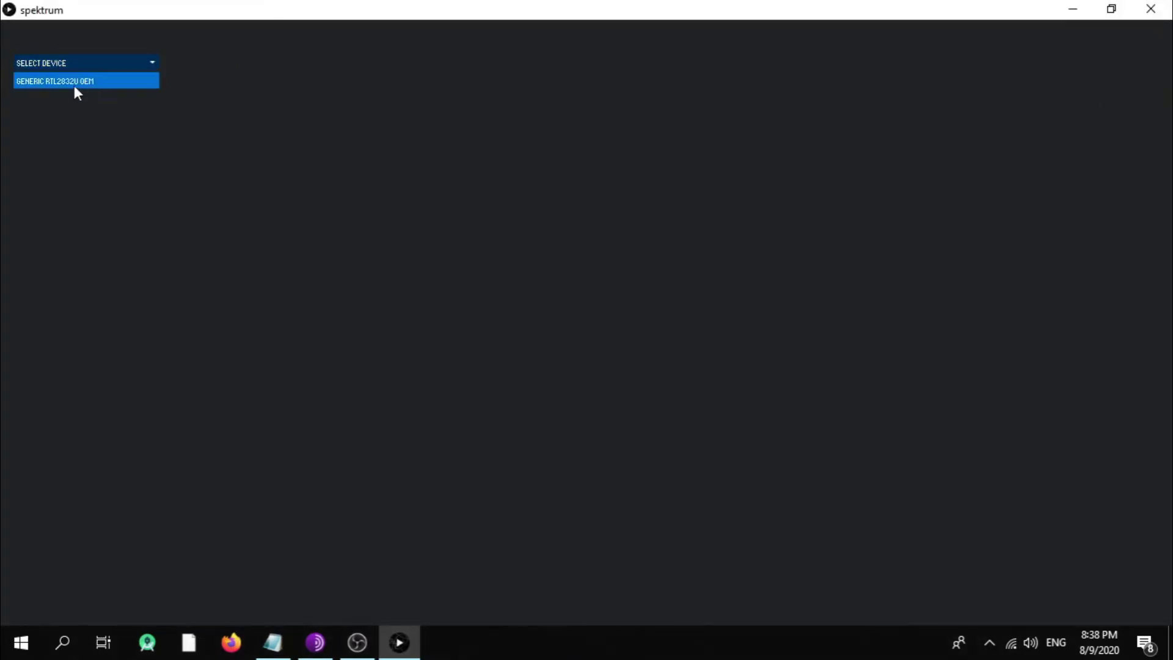
click(45, 85)
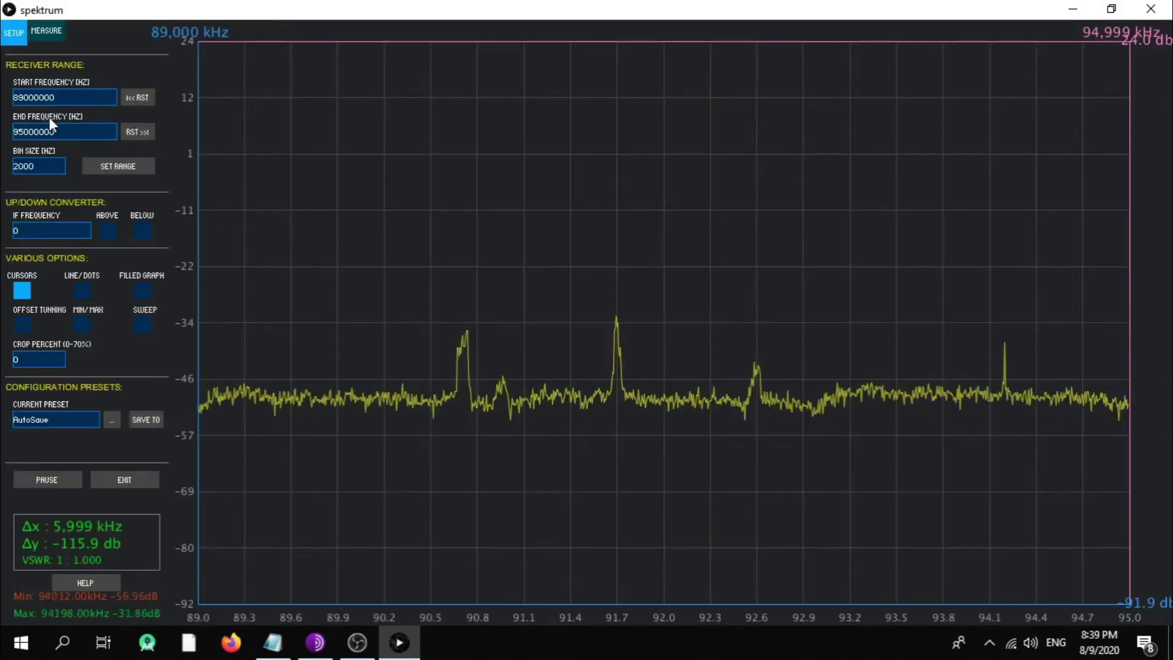
click(130, 101)
click(134, 130)
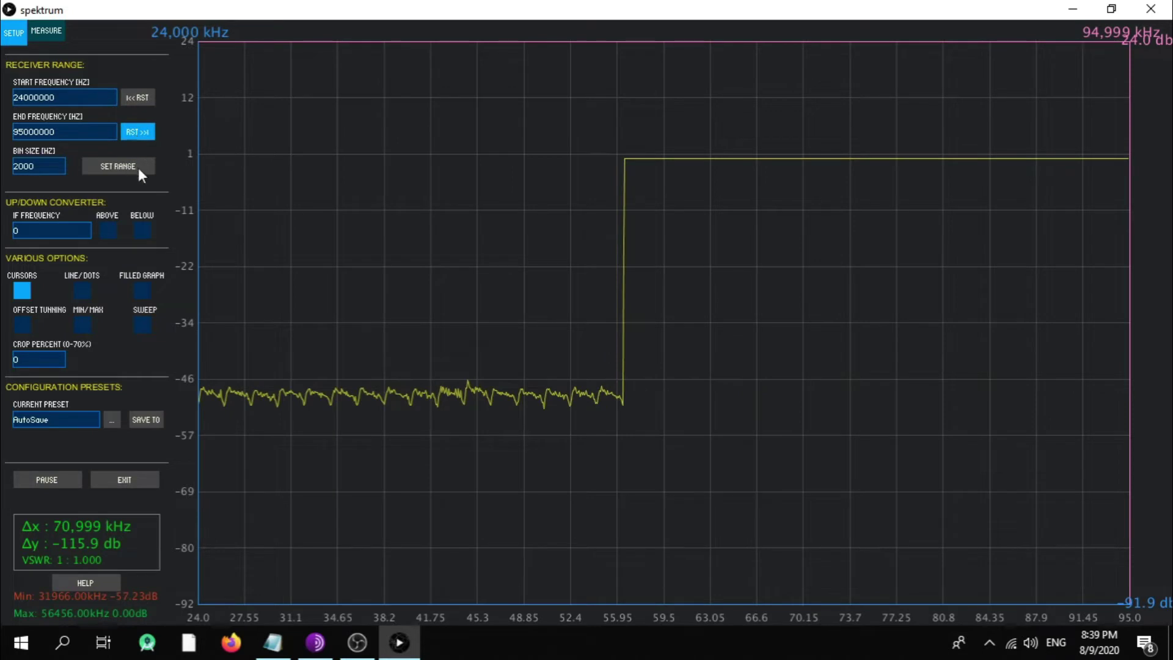
click(146, 168)
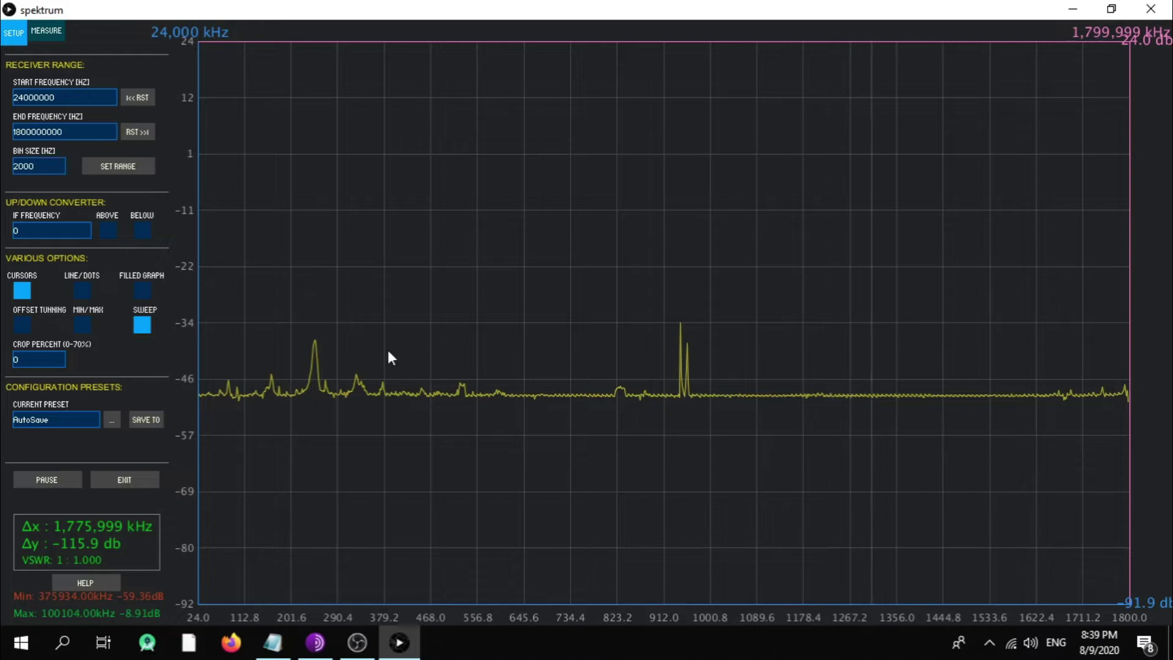
click(48, 34)
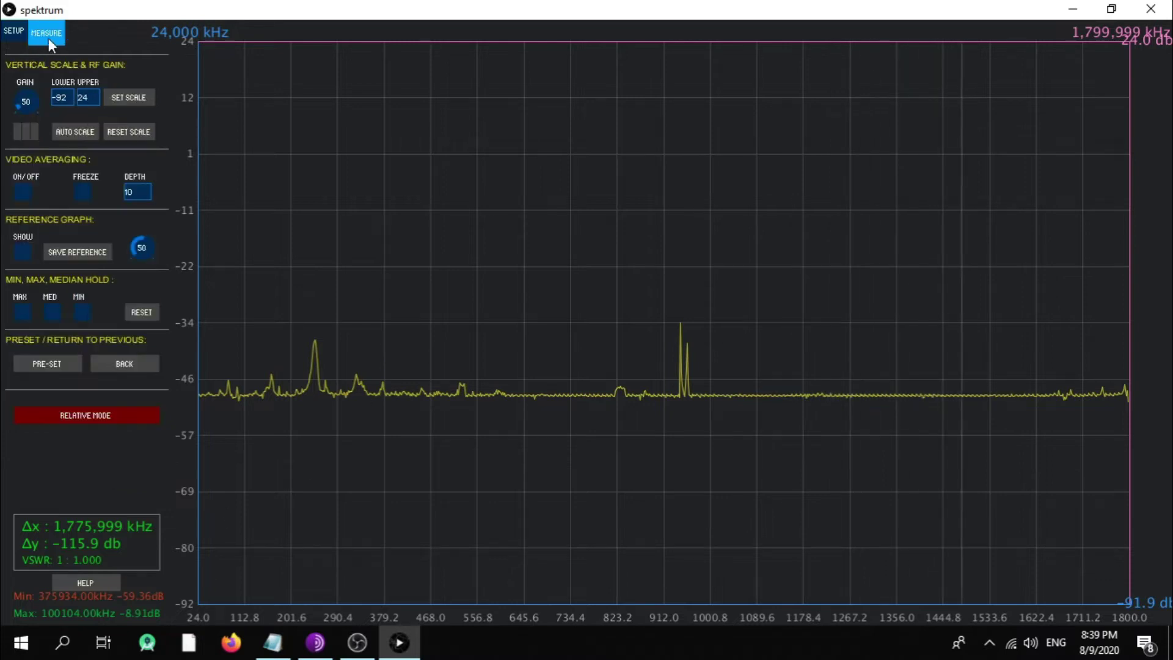
click(77, 416)
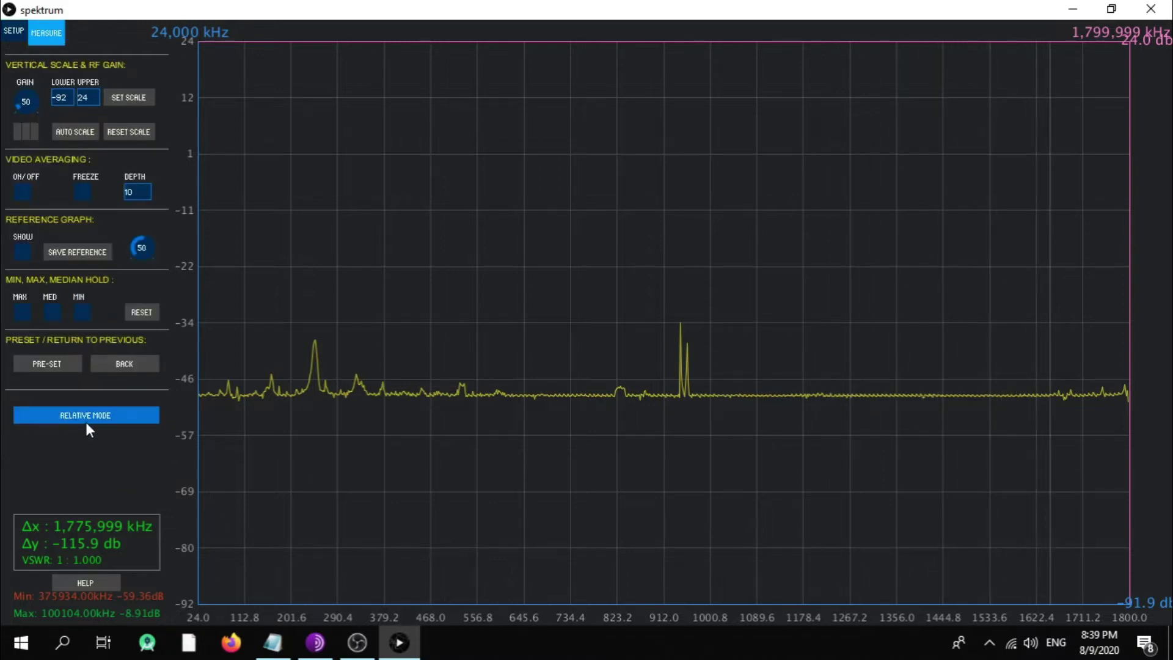
click(86, 422)
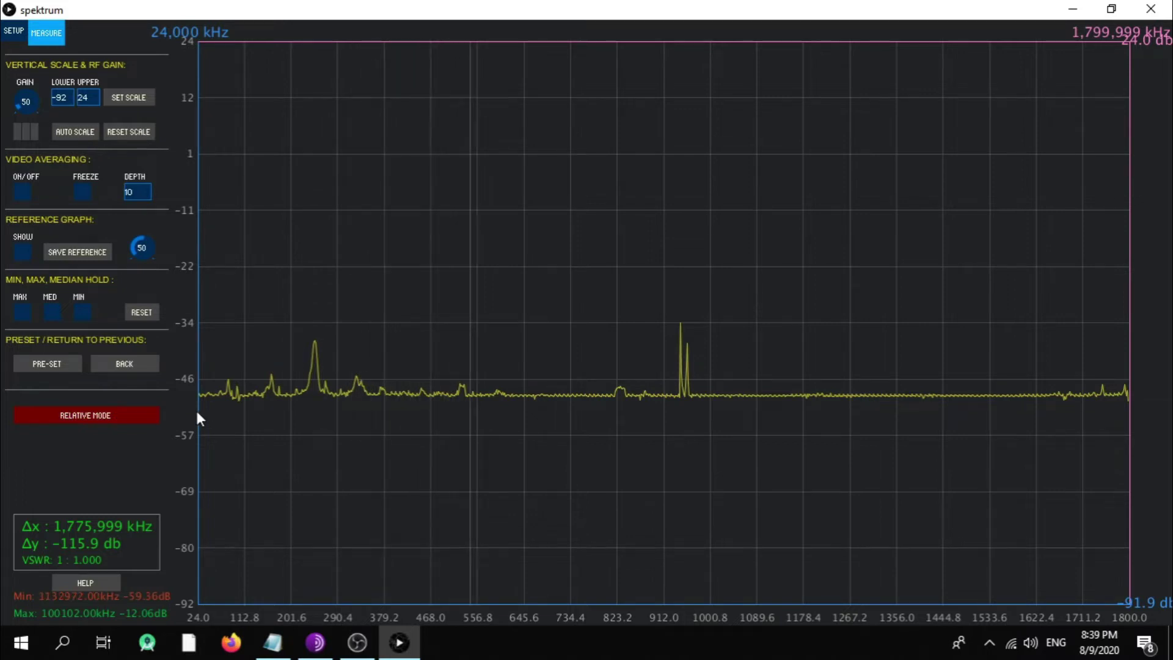
click(47, 364)
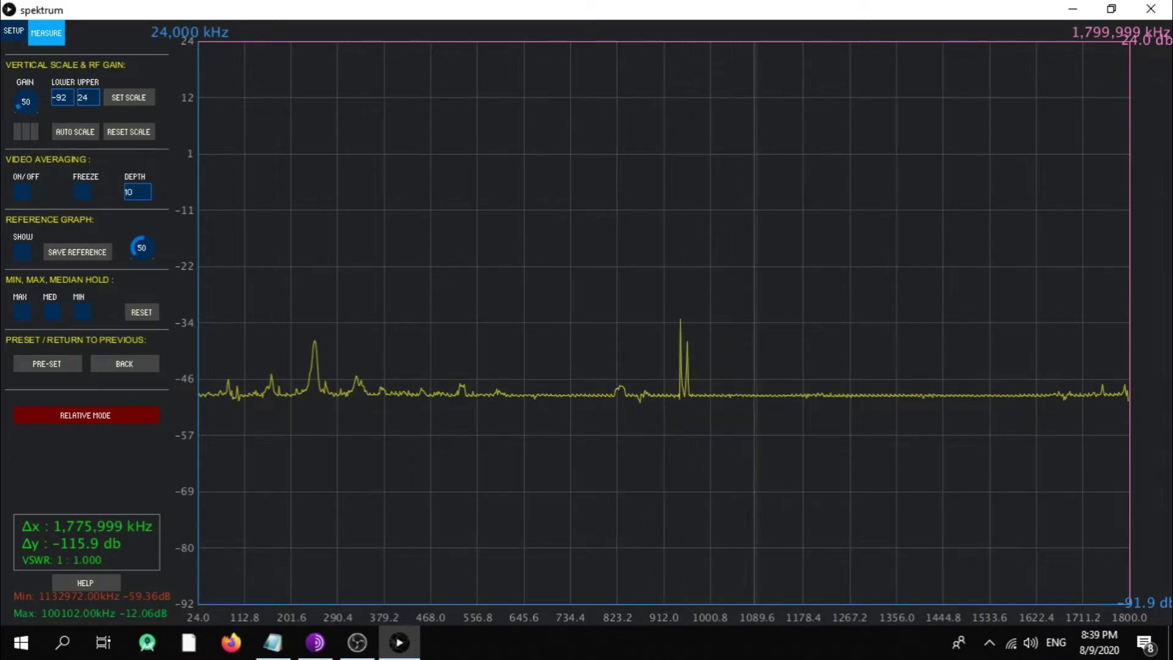
click(101, 420)
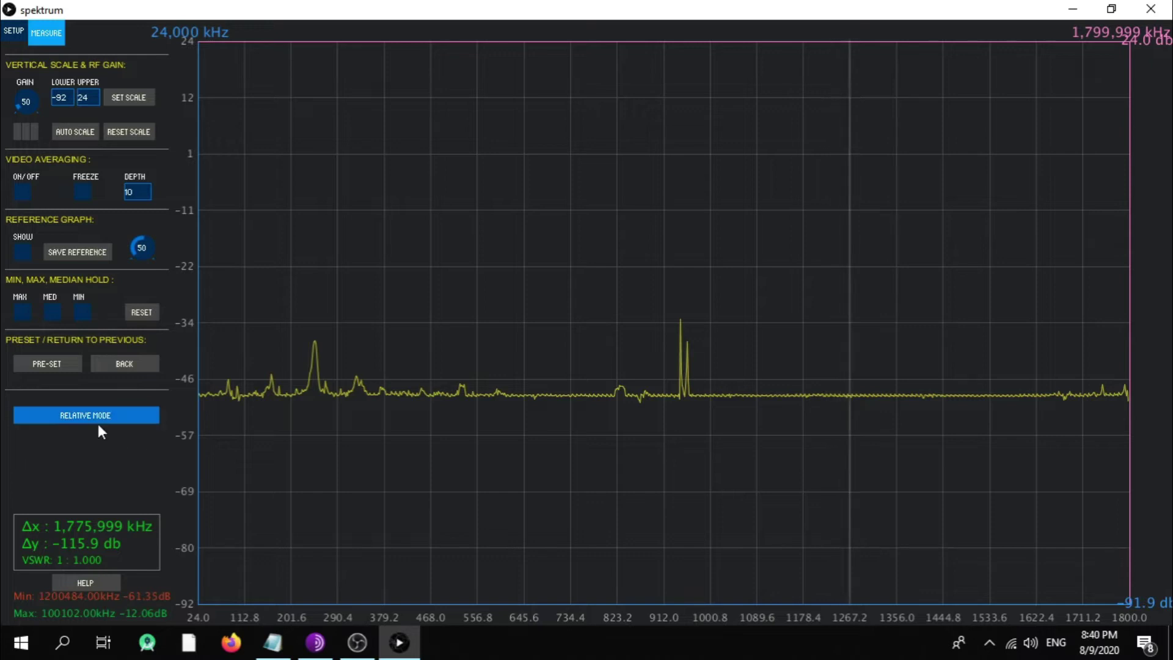
click(97, 422)
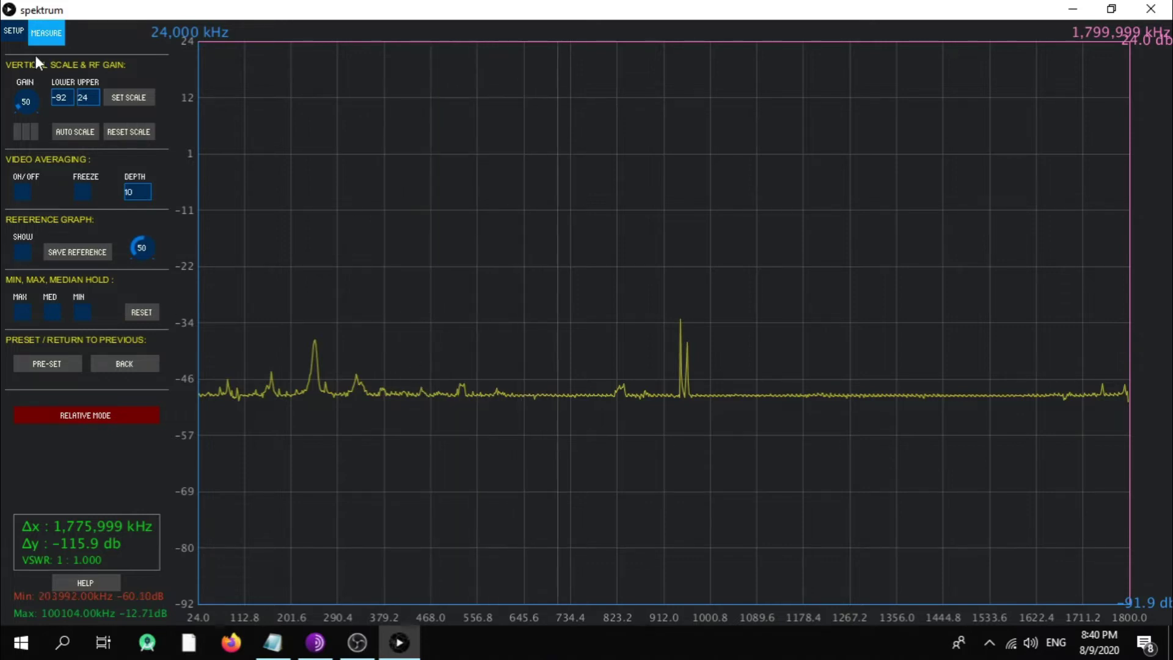
click(15, 32)
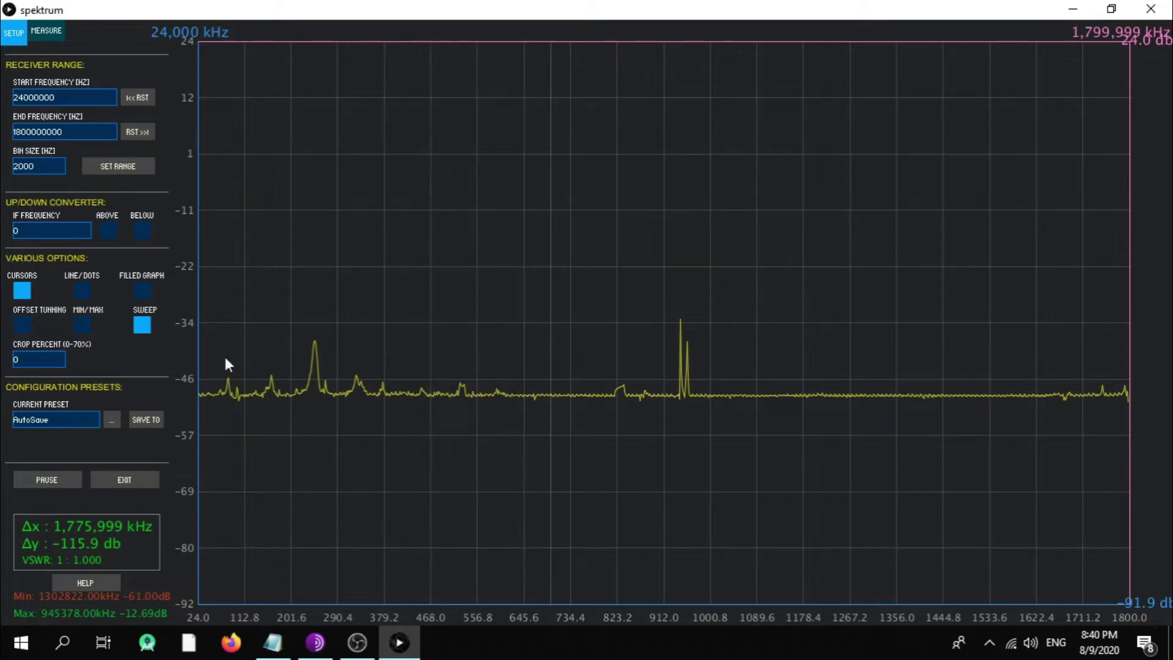
- Flip between the SETUP and MEASURE tabs, then switch to the browser showing newUI01.png
click(45, 33)
click(15, 34)
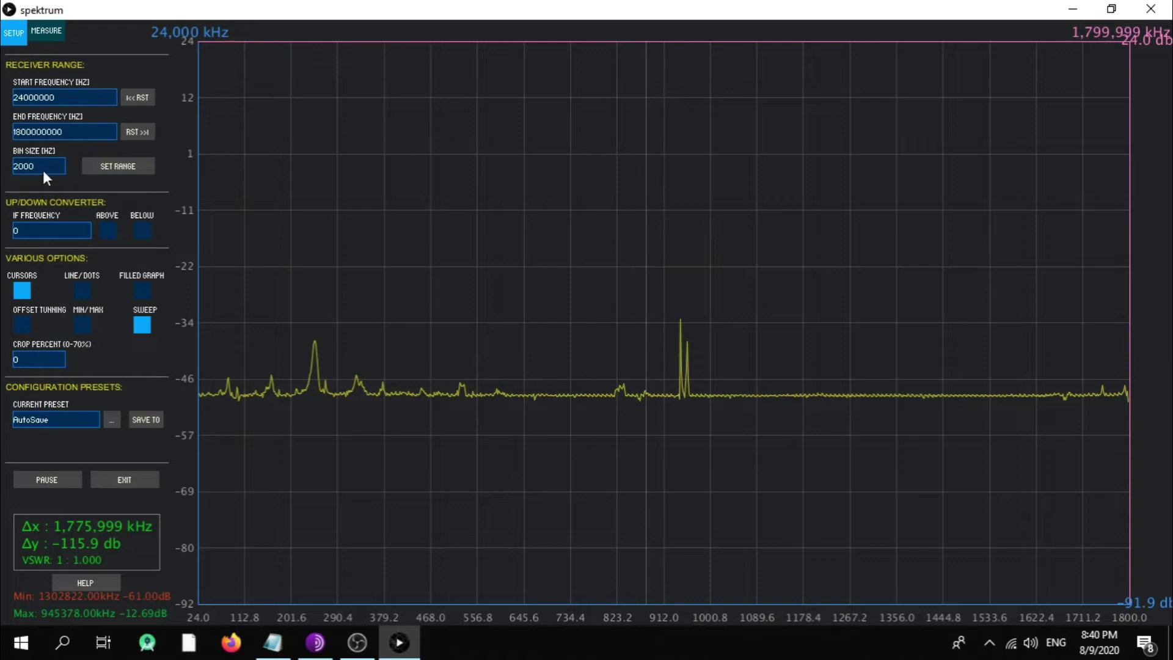
click(36, 33)
click(17, 35)
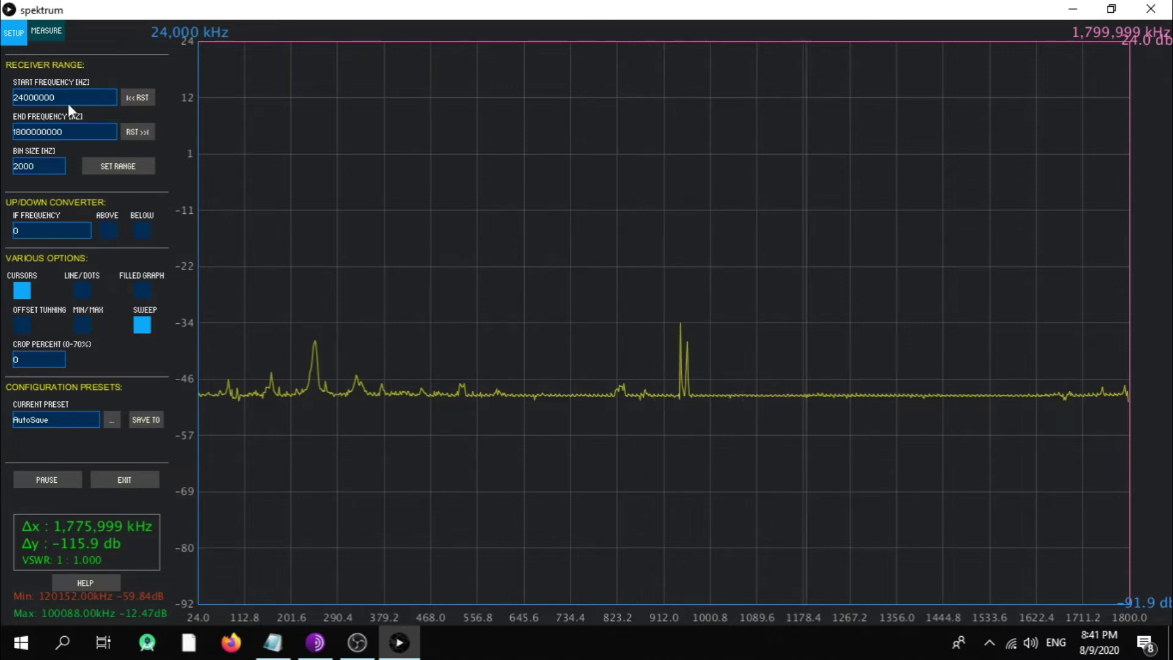
click(51, 36)
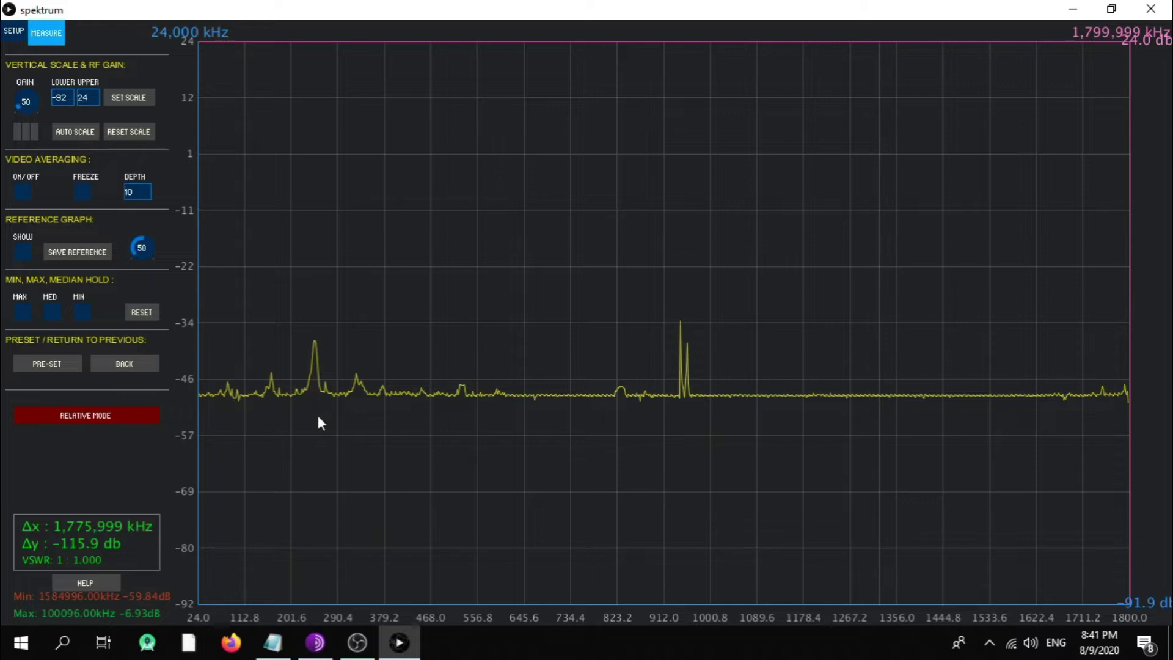
click(316, 642)
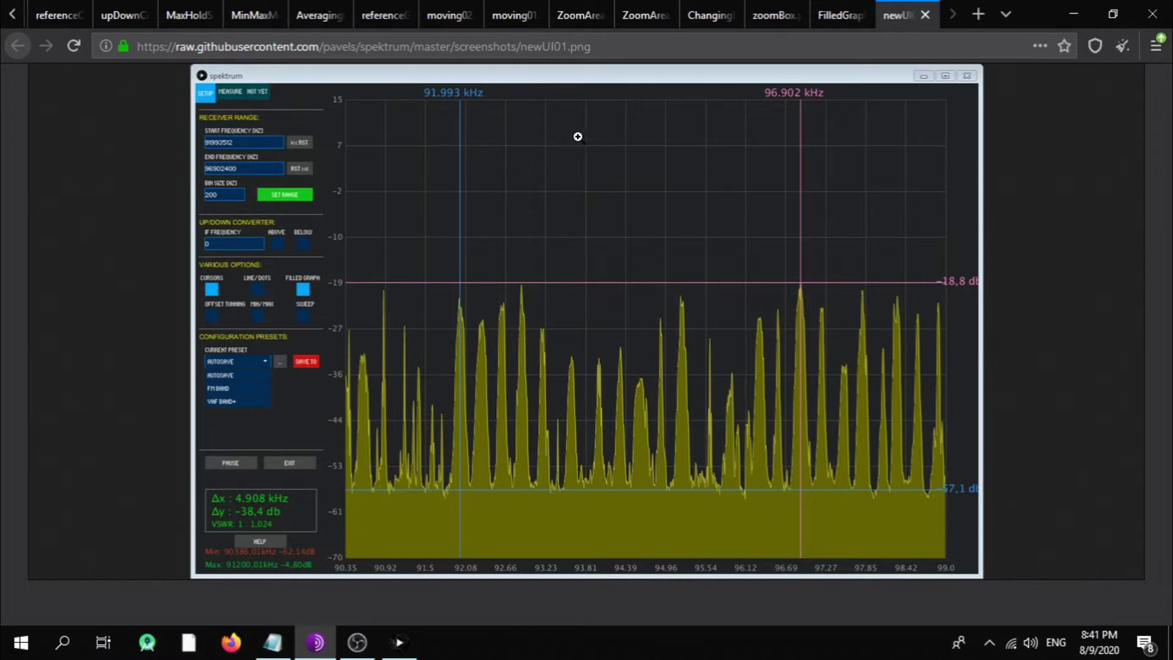
- Browse the FilledGraph, zoomBox, ChangingLowLimit, ZoomArea01, ZoomArea02 and moving01 screenshots
click(833, 19)
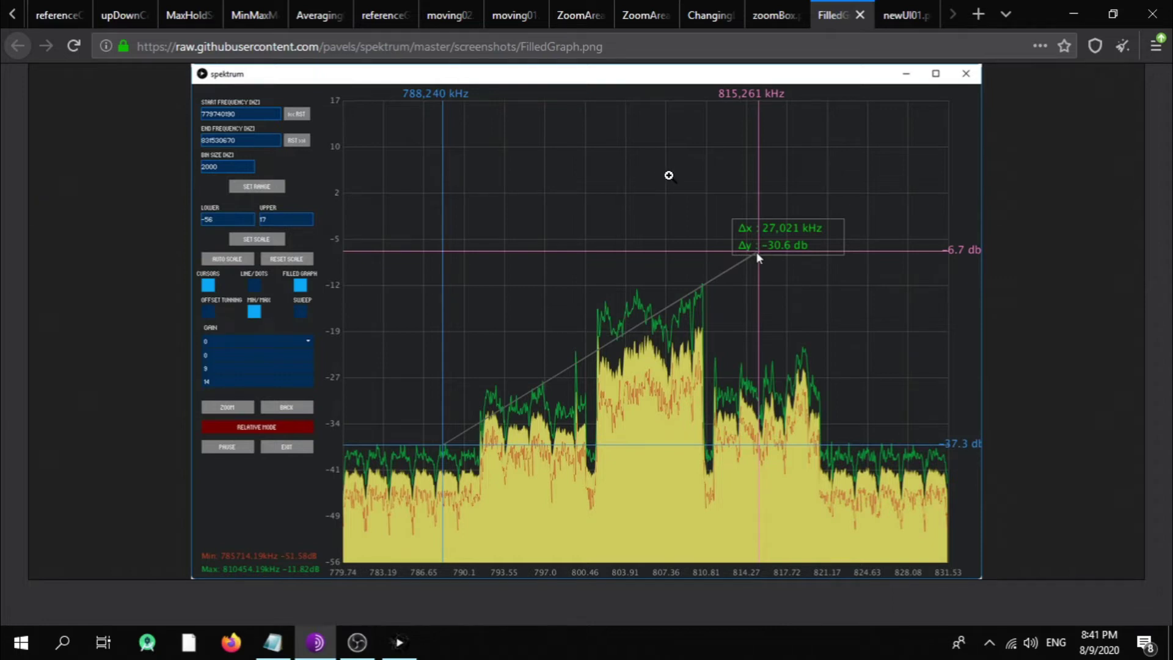
click(774, 15)
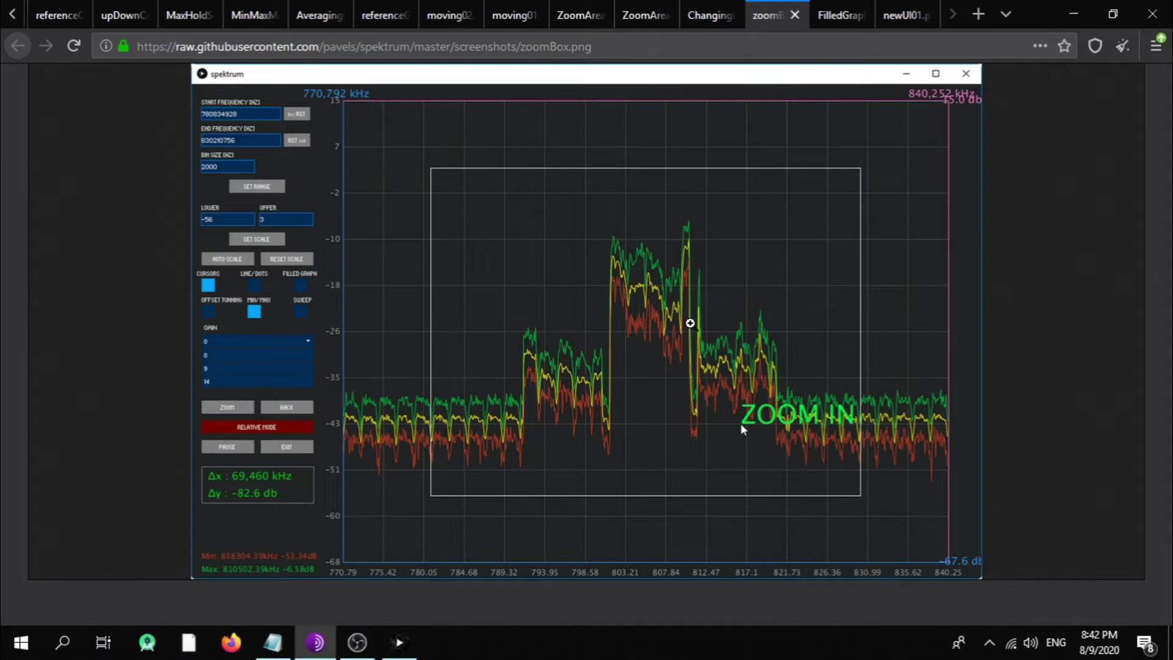
click(709, 17)
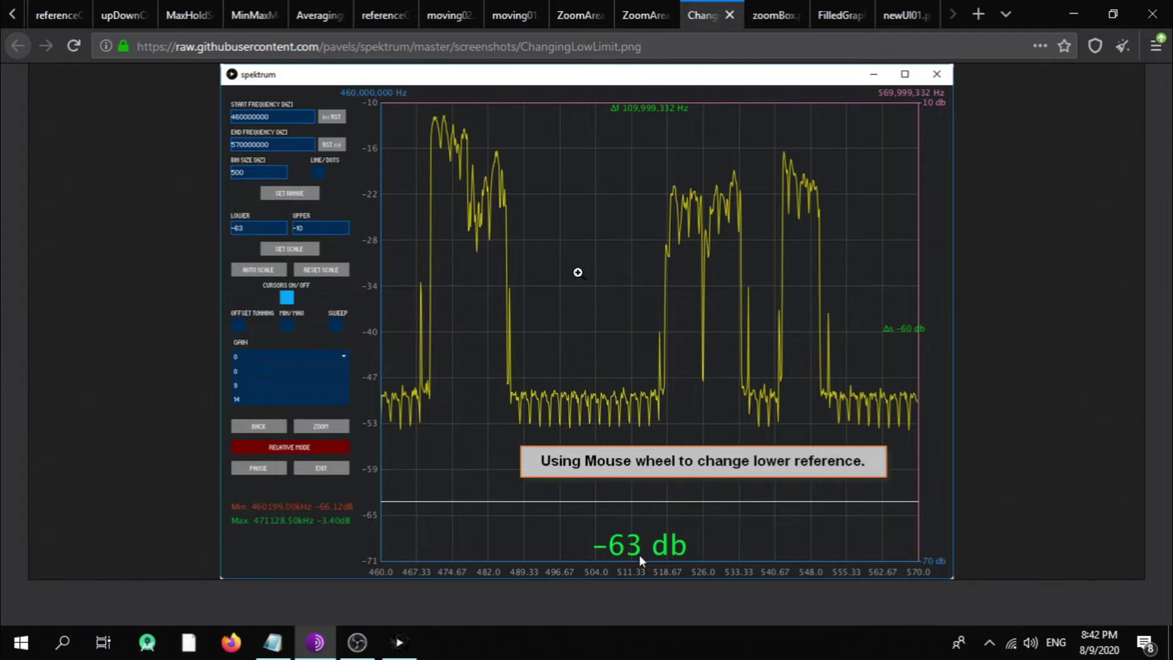
click(640, 16)
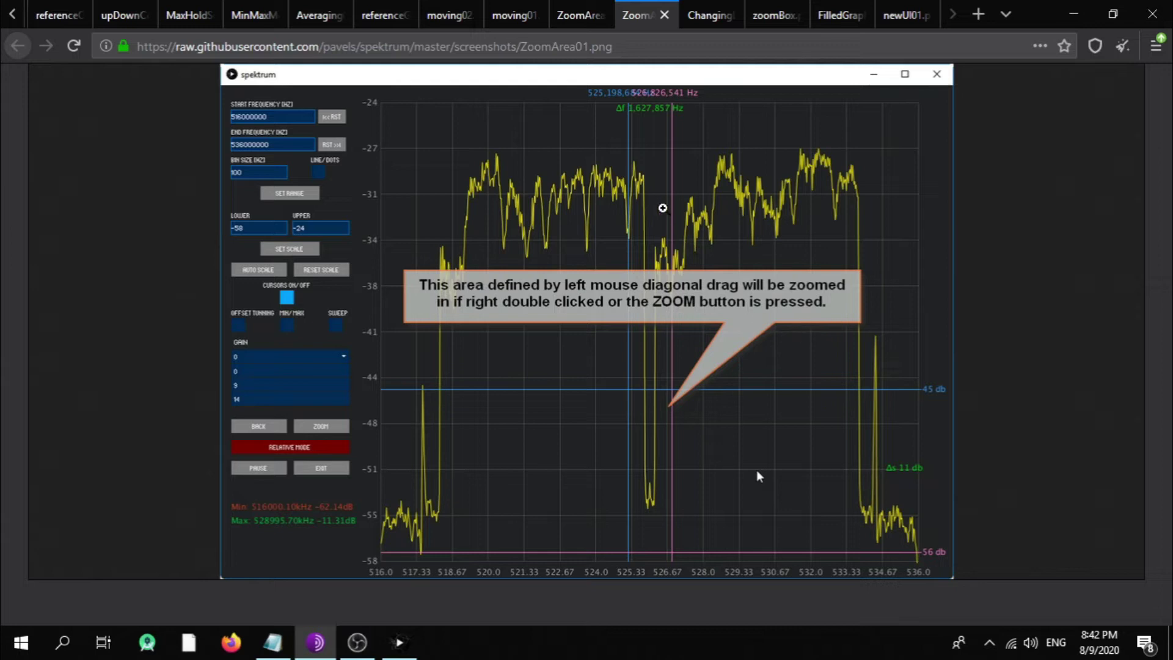
click(576, 15)
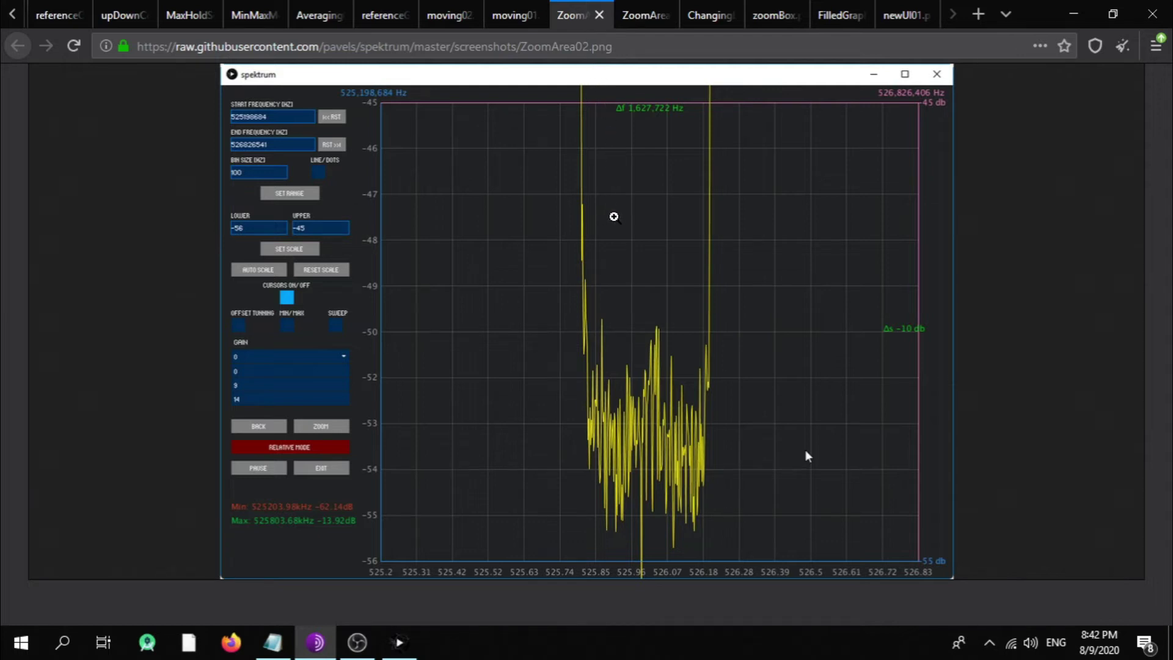
click(522, 19)
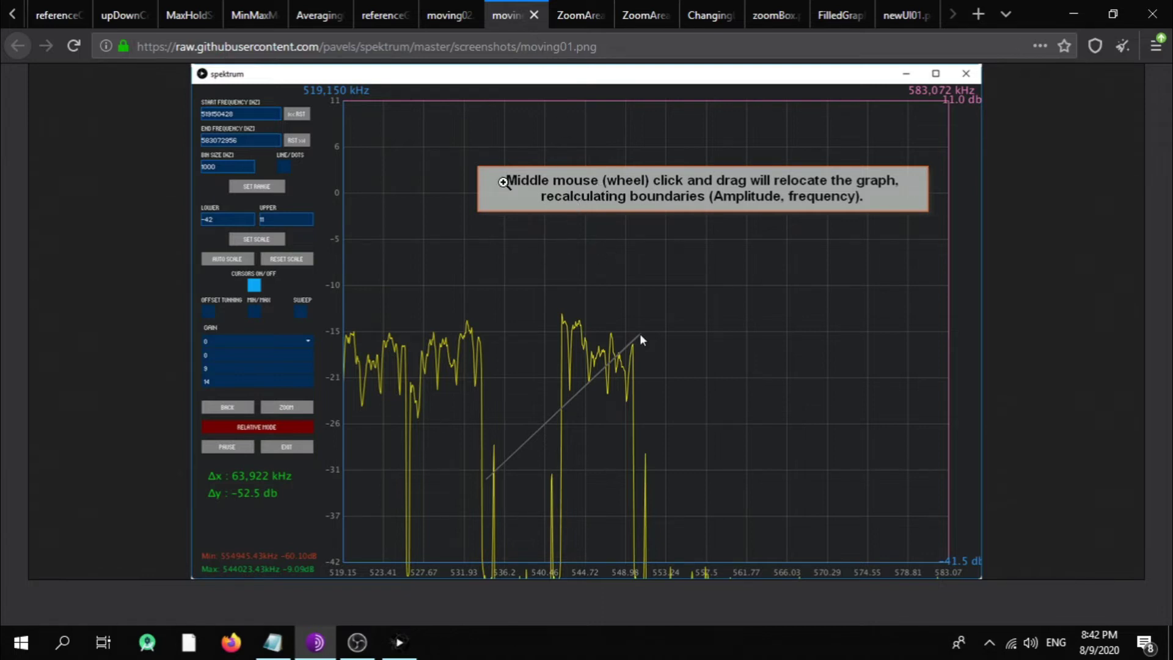
- Browse the moving02, referenceGraph, Averaging01, MinMaxMedian, MaxHoldScanVHF, upDownConverter and referenceOffset screenshots
click(449, 24)
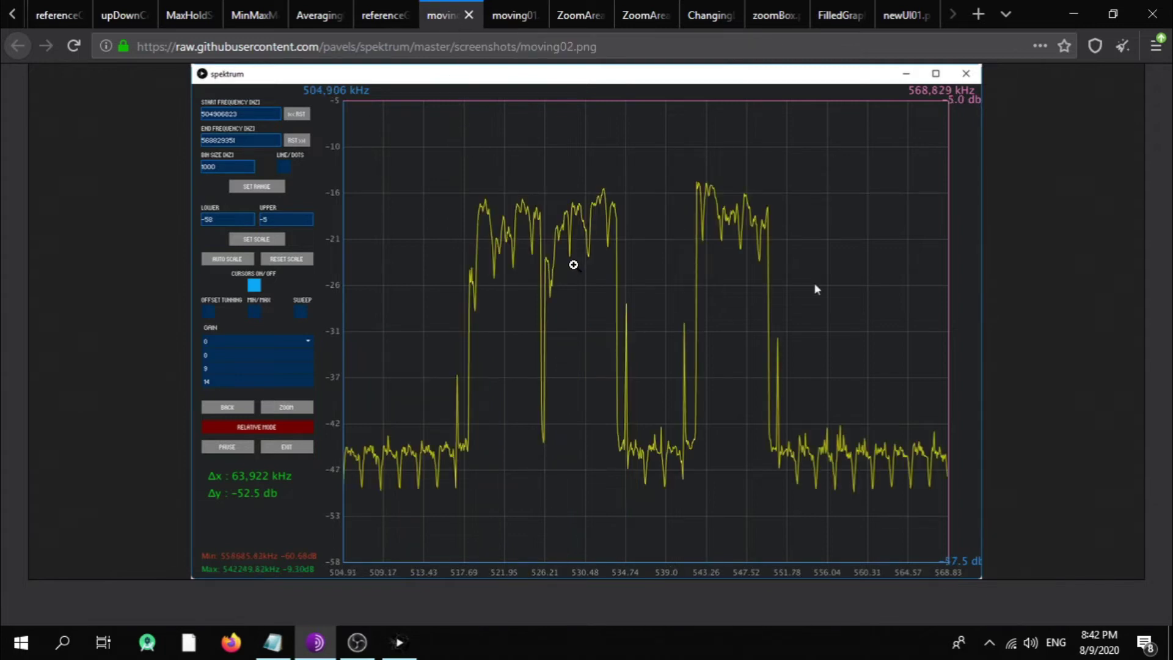
click(391, 16)
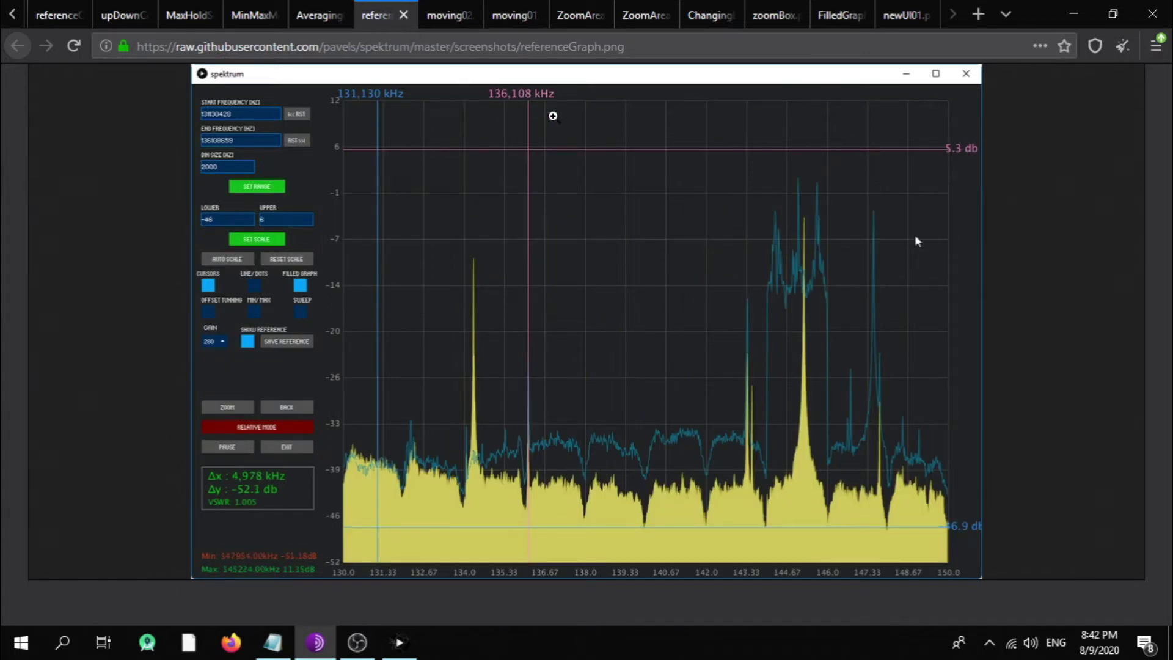
click(318, 16)
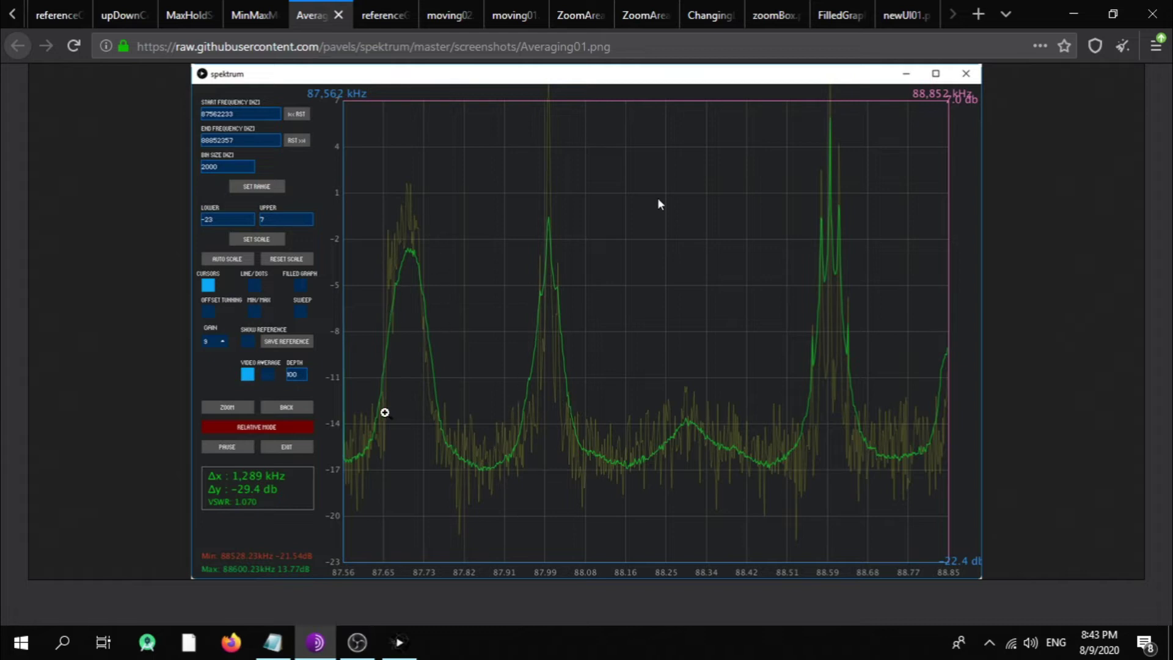
click(247, 16)
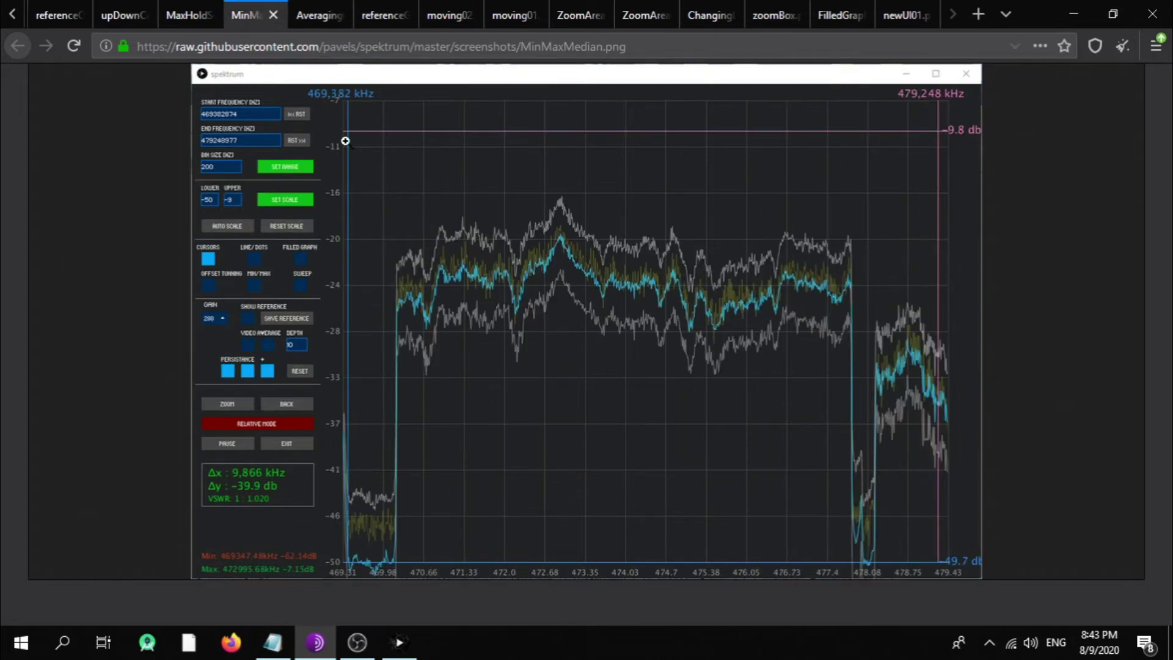
click(189, 20)
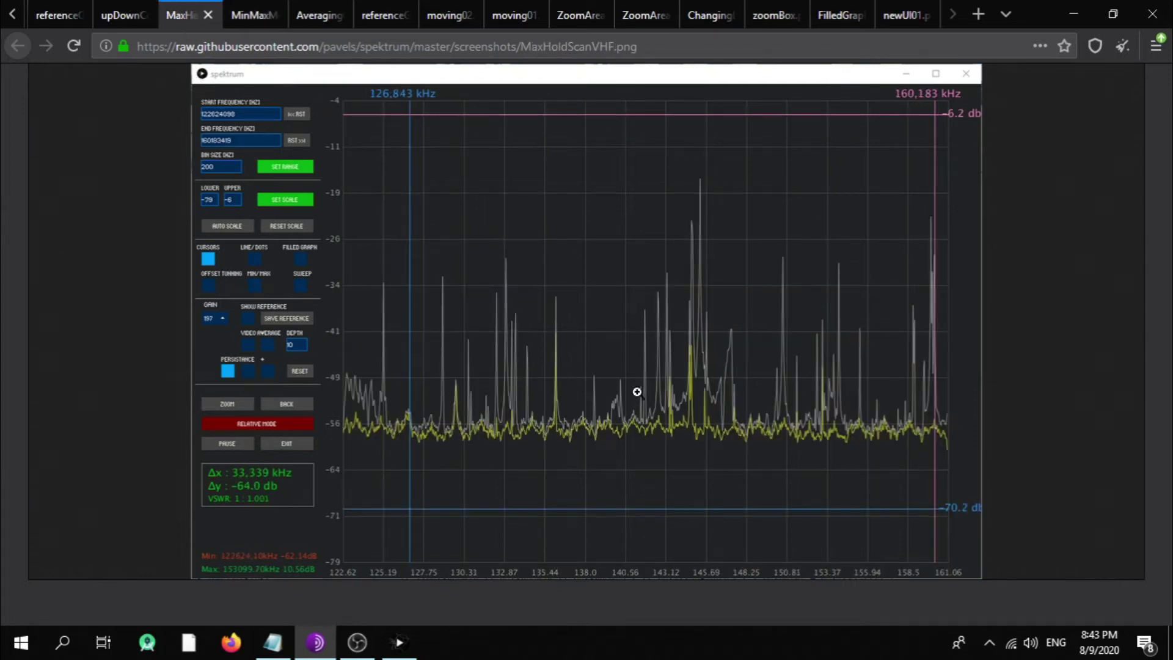
click(126, 16)
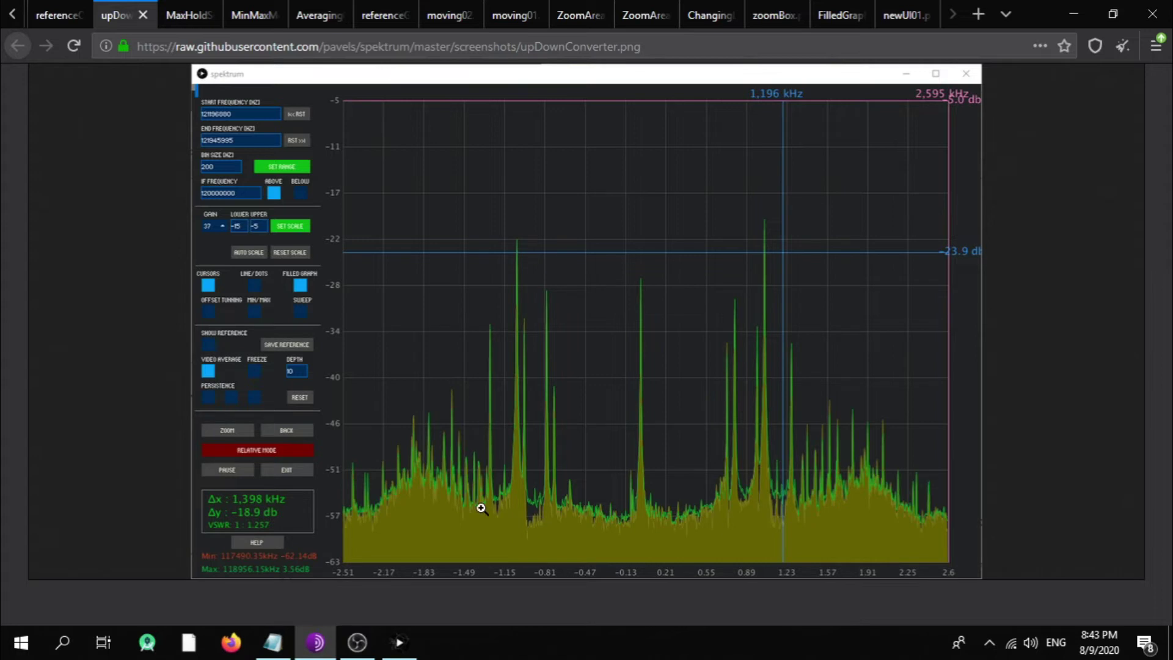
click(53, 13)
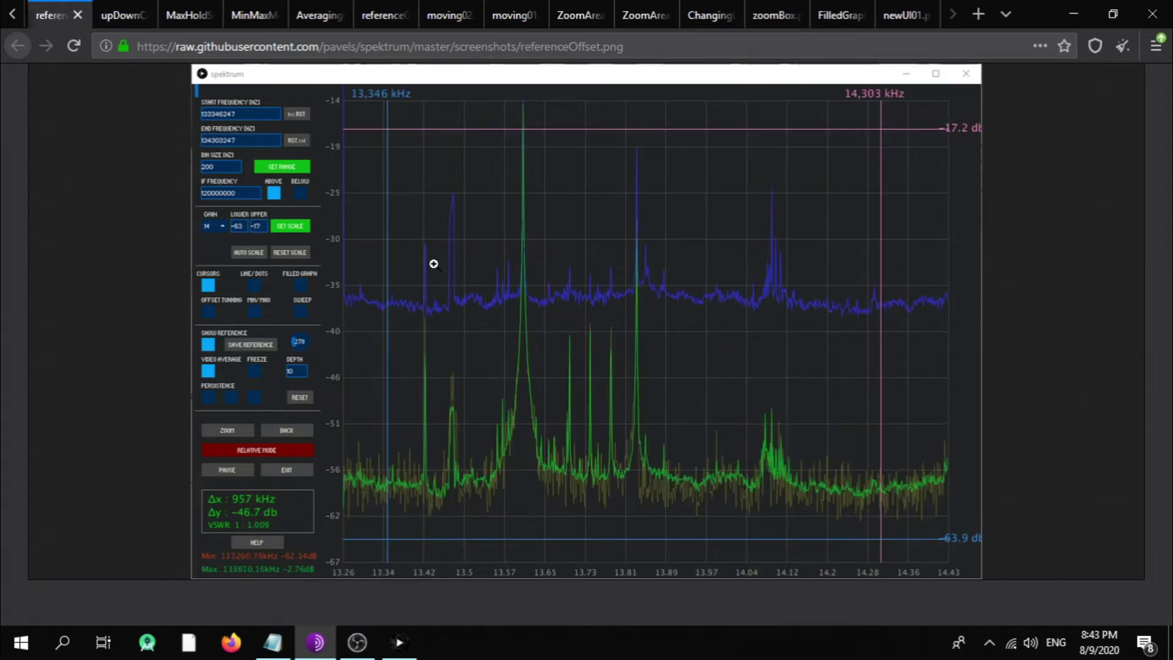
- Compare the crop-off and crop-on (40%) screenshots, then minimize the browser
click(11, 16)
click(11, 16)
click(180, 14)
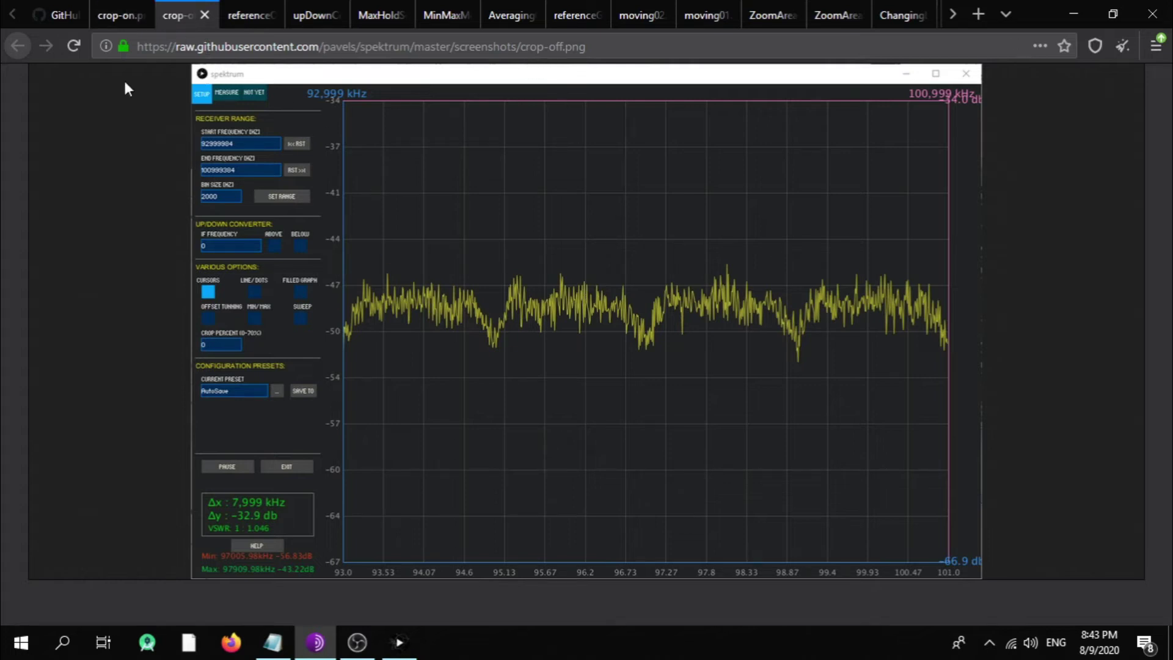
click(123, 15)
click(173, 13)
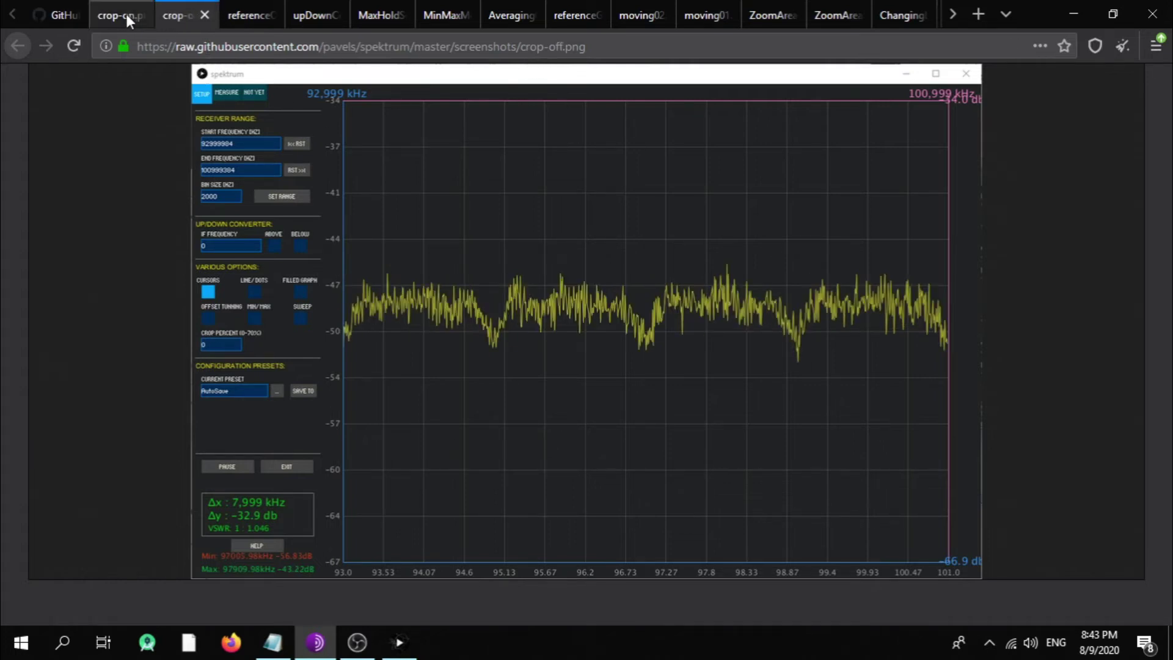
click(125, 16)
click(178, 14)
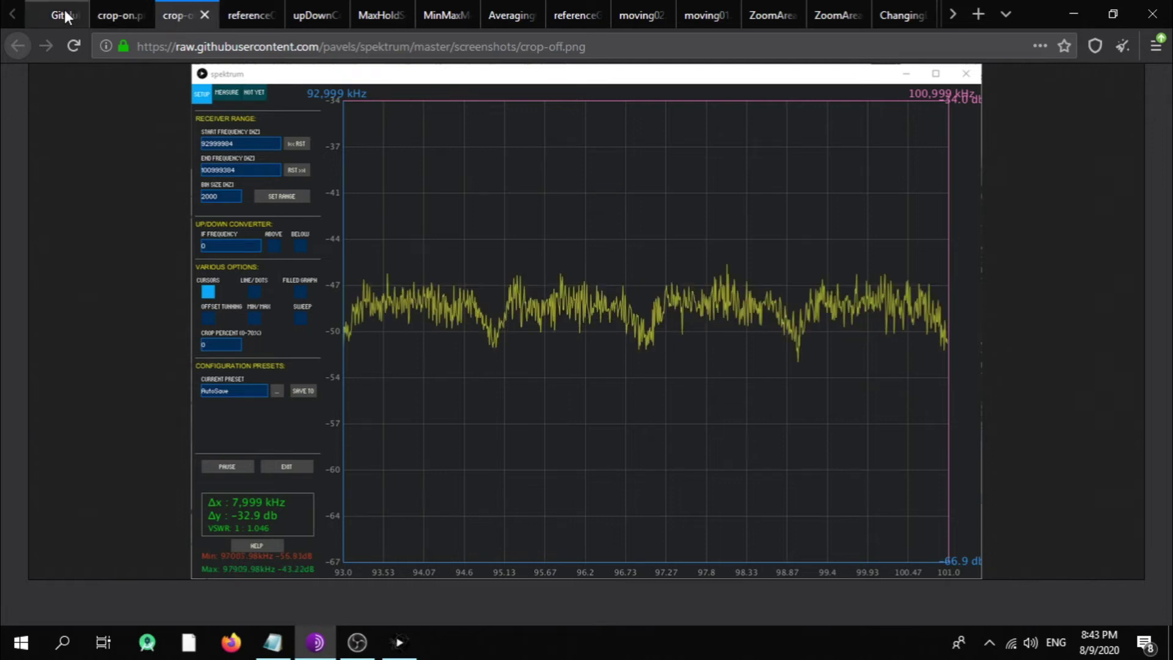
click(1073, 13)
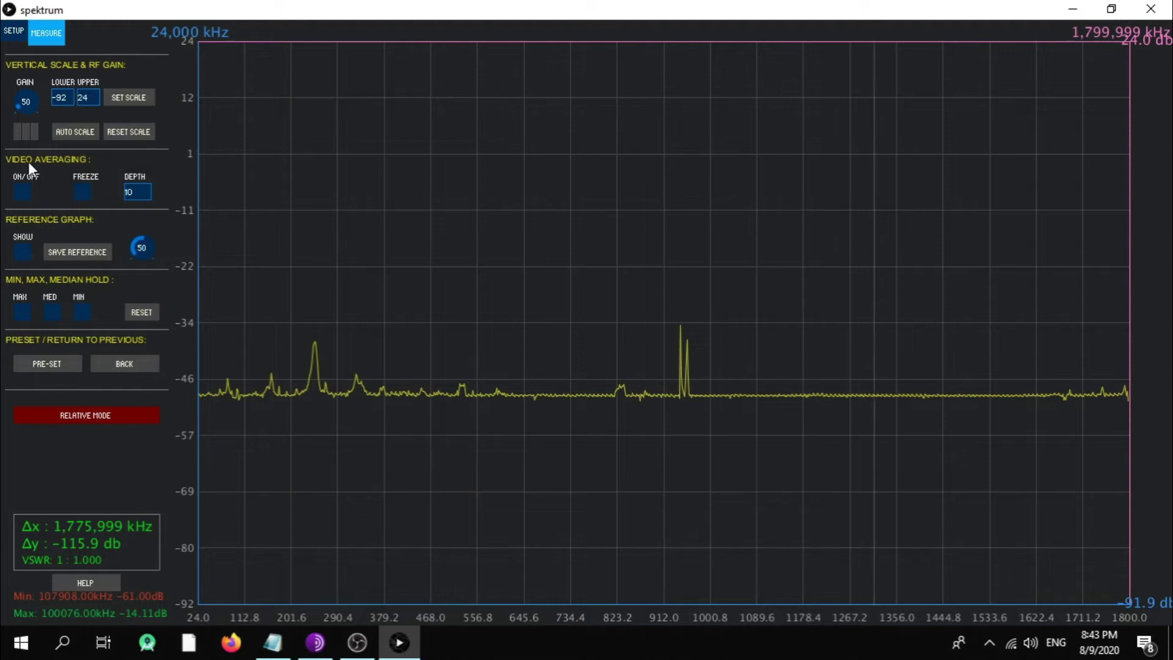
- In SETUP, set the end frequency to 108 MHz and apply a 24–108 MHz range
click(15, 34)
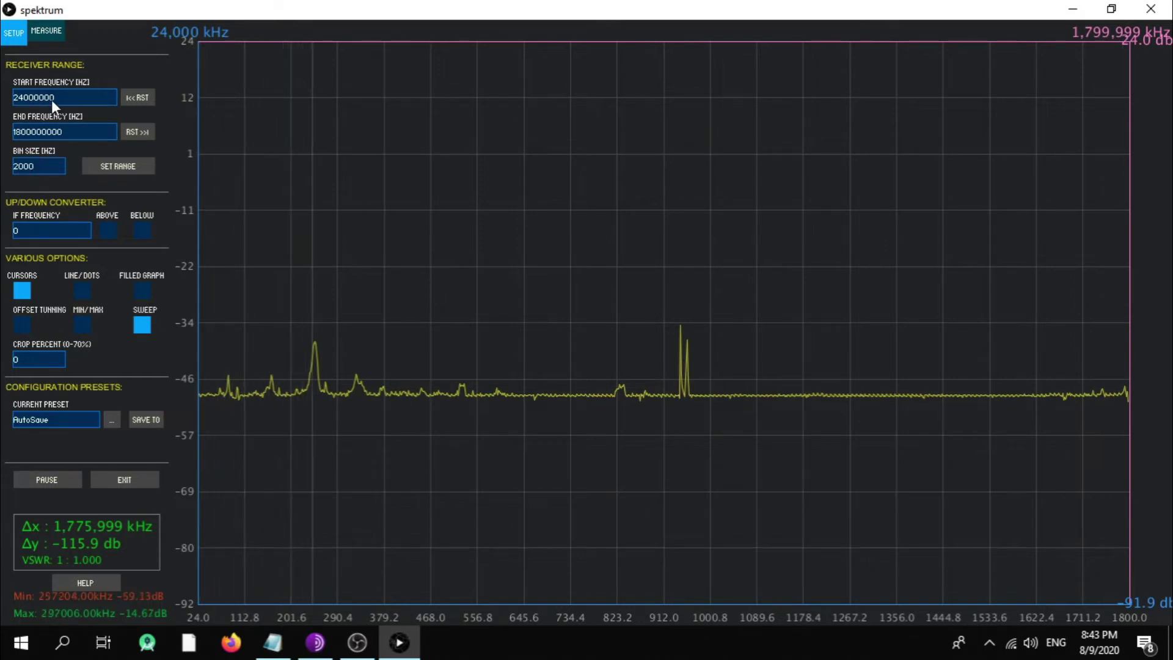
click(21, 98)
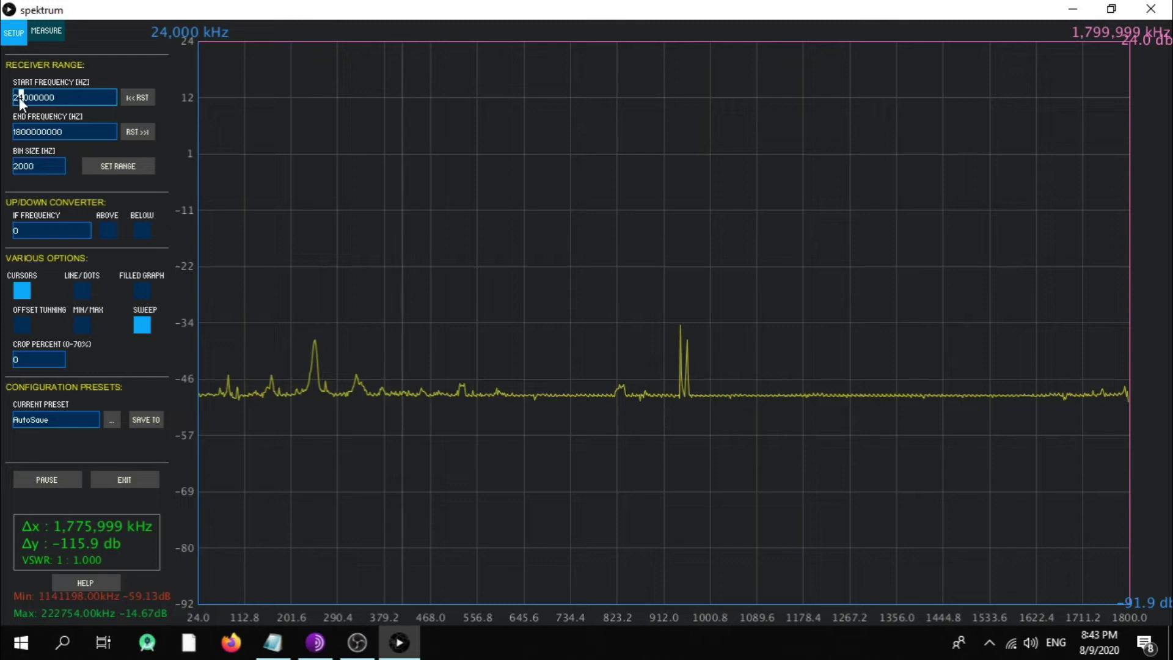
drag(13, 97, 22, 95)
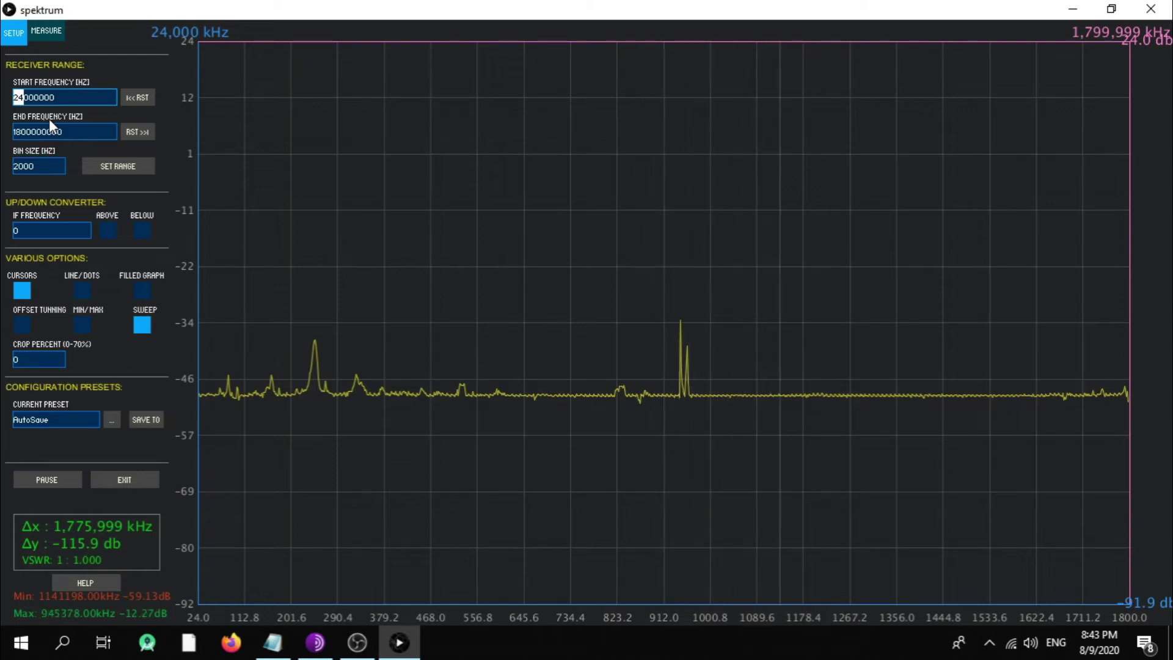
text(88)
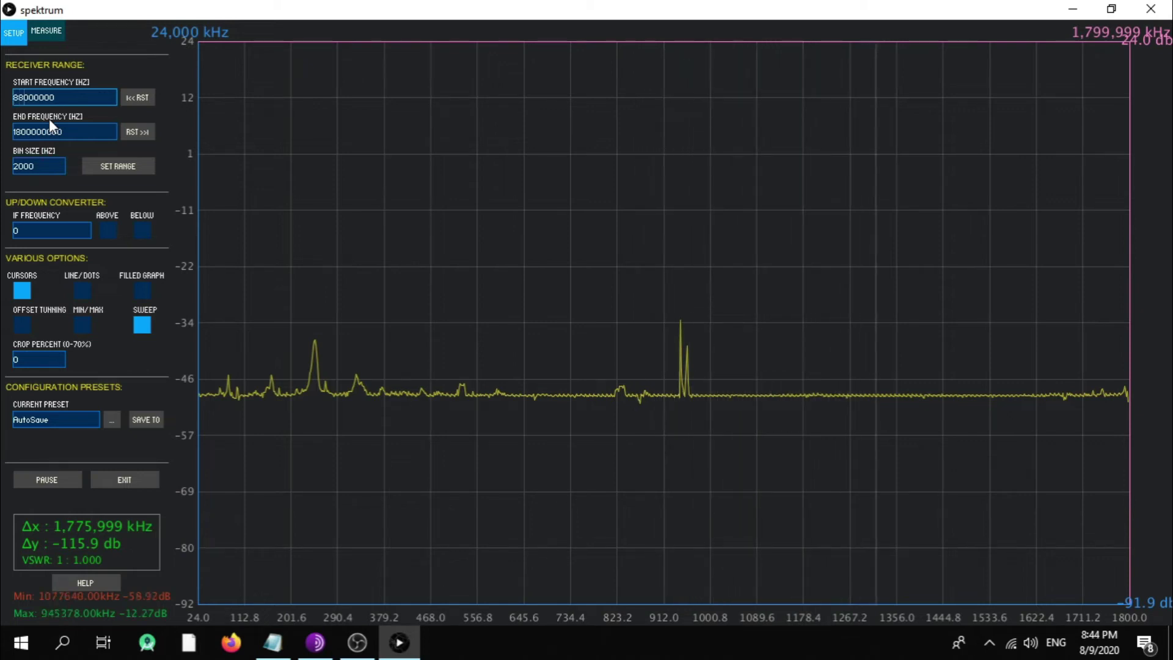
click(138, 102)
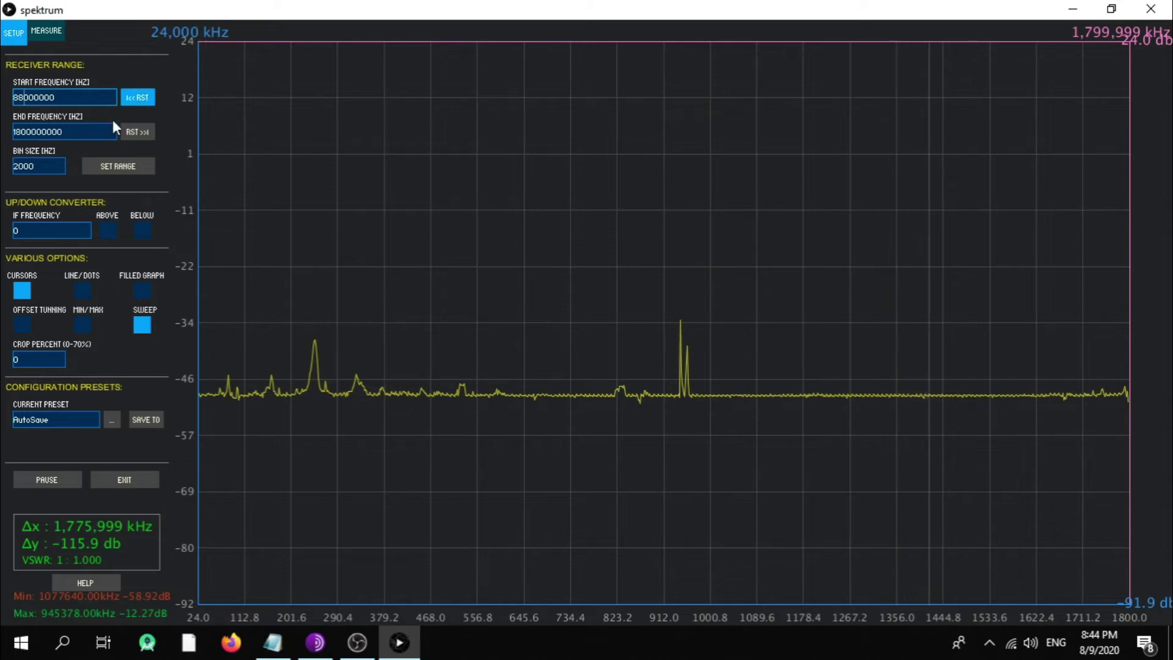
click(30, 133)
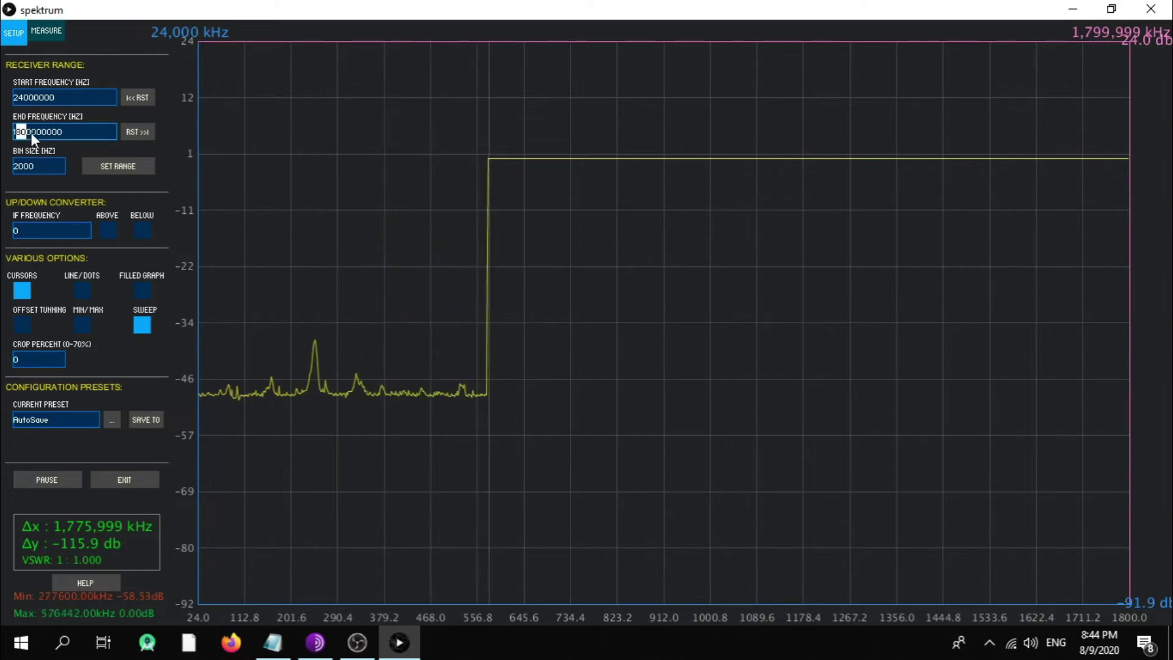
drag(32, 133, 9, 131)
text(108)
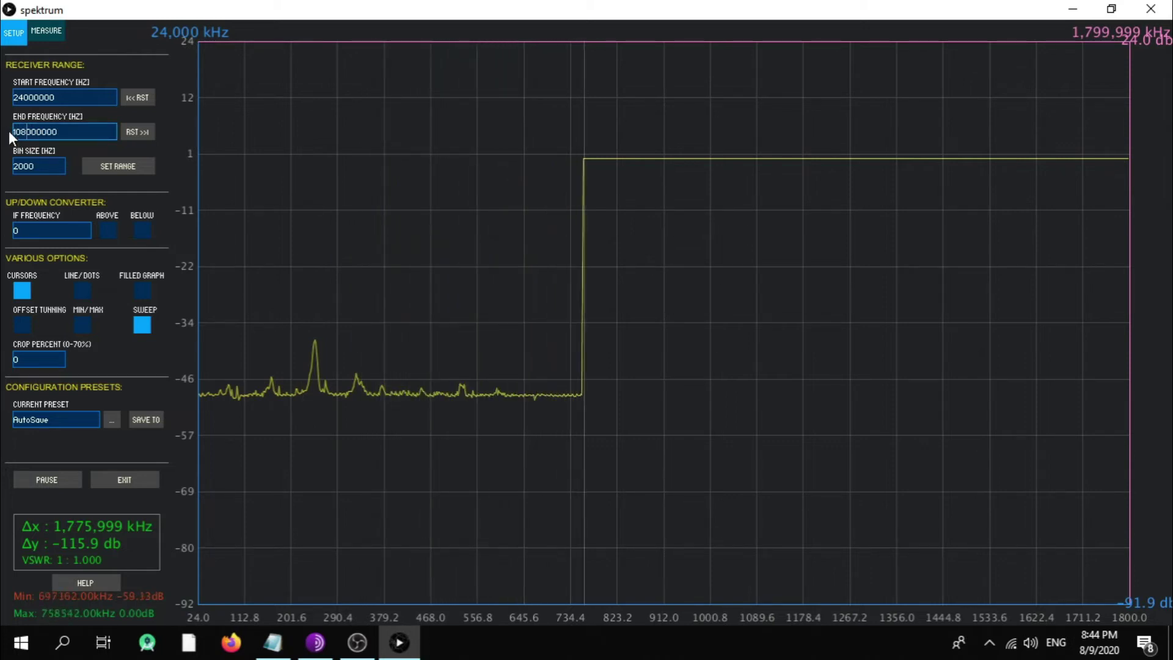
click(125, 164)
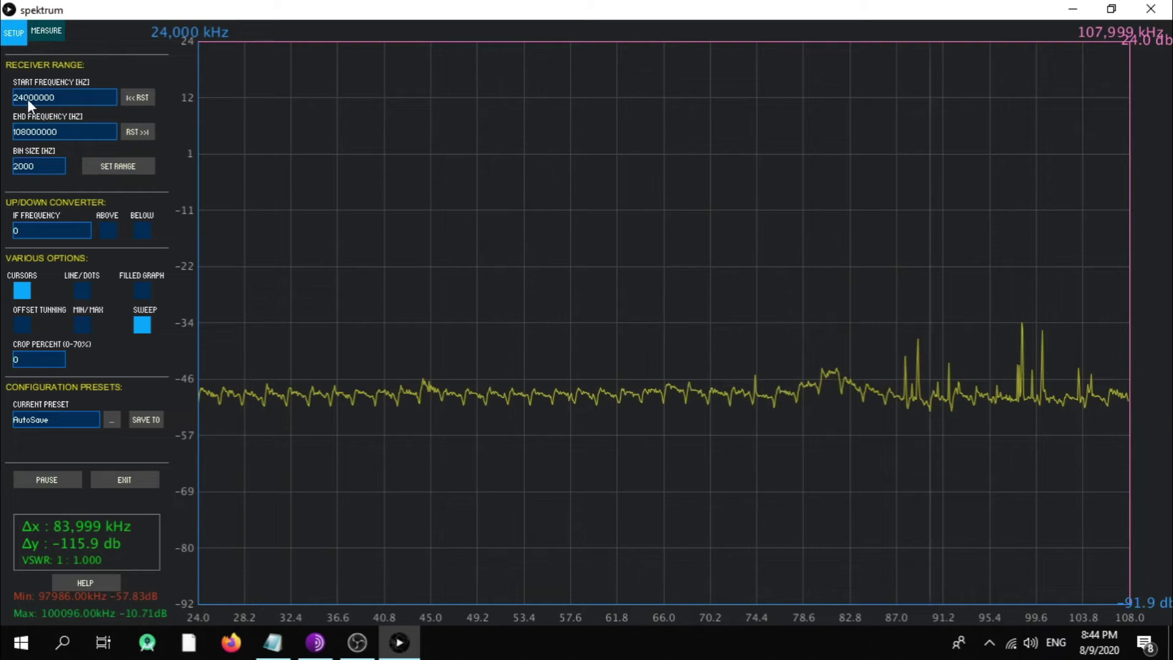
- Change the start frequency to 88 MHz and apply the 88–108 MHz range
drag(22, 96, 13, 96)
text(88)
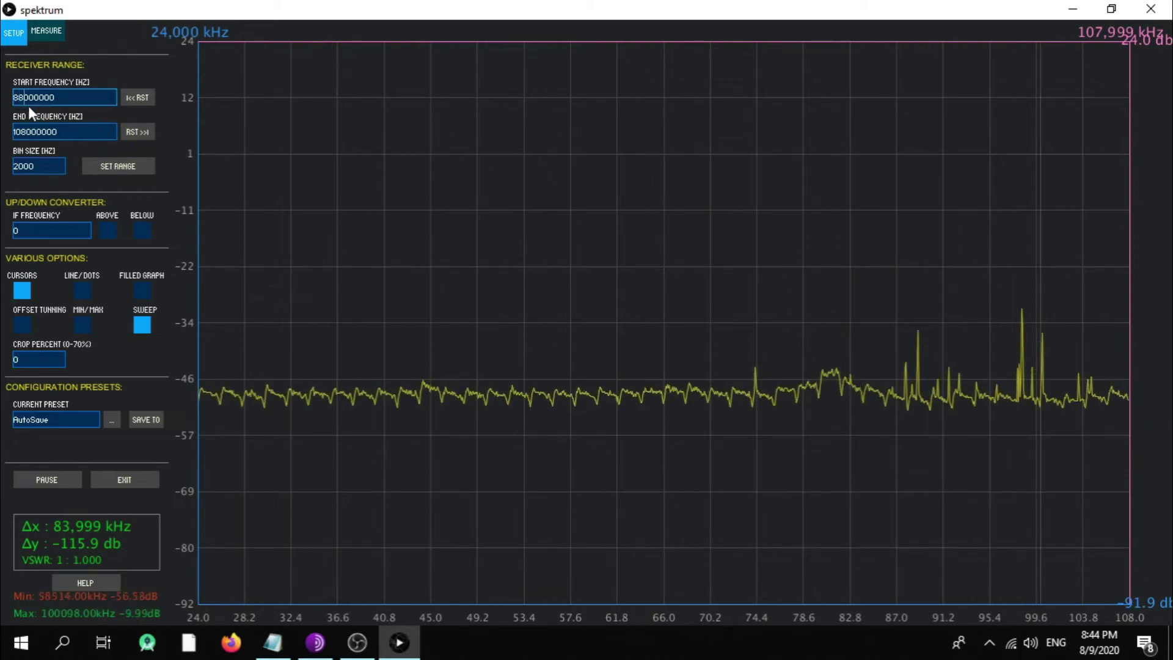
click(122, 168)
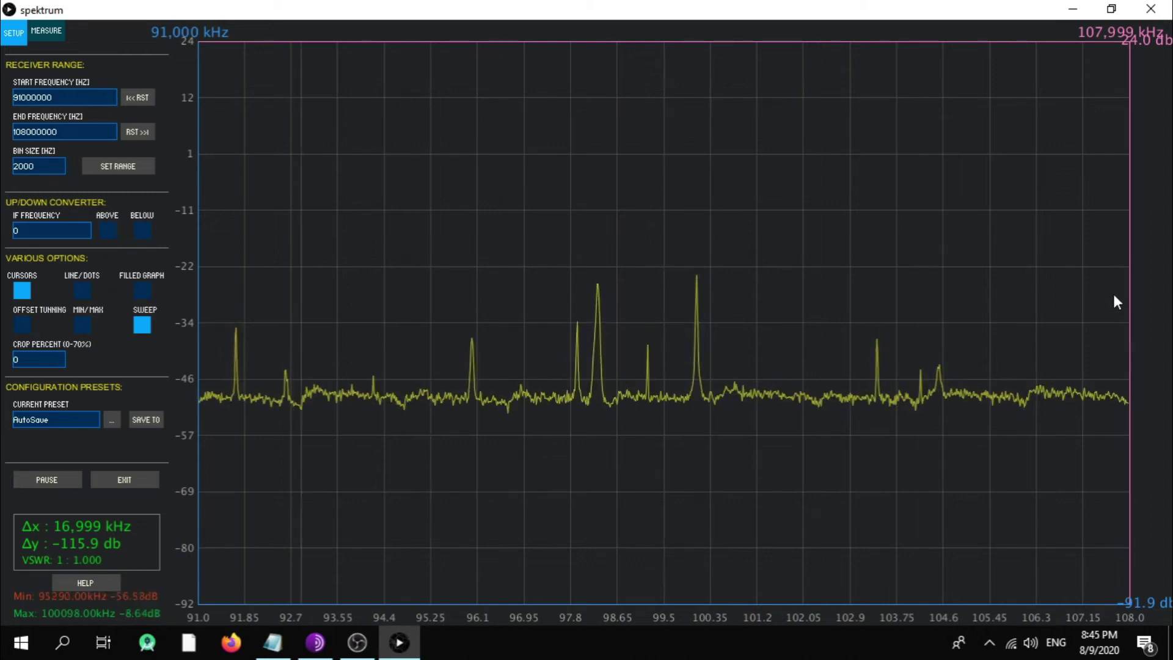
- Wheel over the graph edges to move the start to 97 MHz and end to 102 MHz
scroll(1111, 295, down, 1)
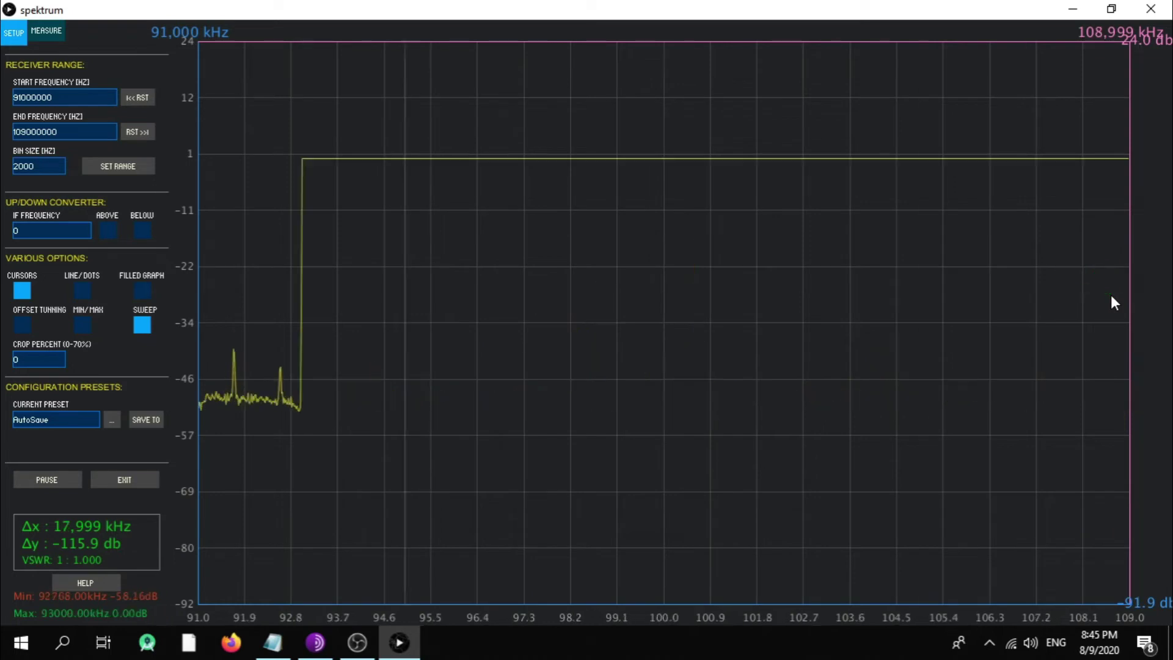
scroll(1111, 295, down, 1)
scroll(1110, 296, down, 1)
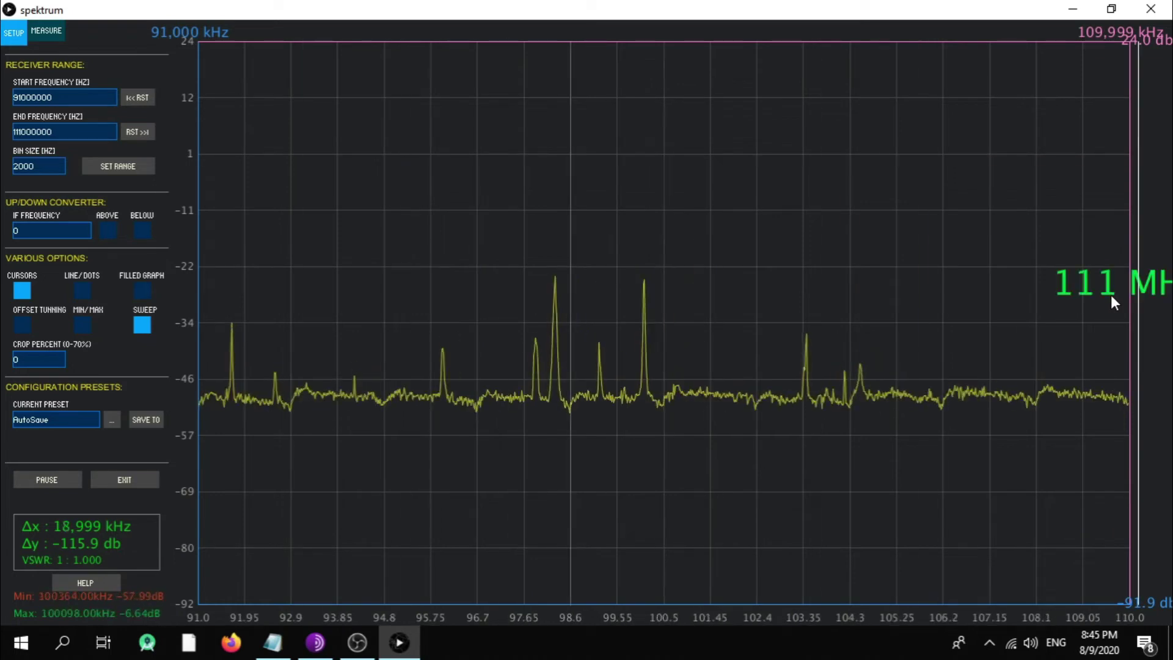
scroll(1110, 296, up, 2)
scroll(1110, 296, up, 1)
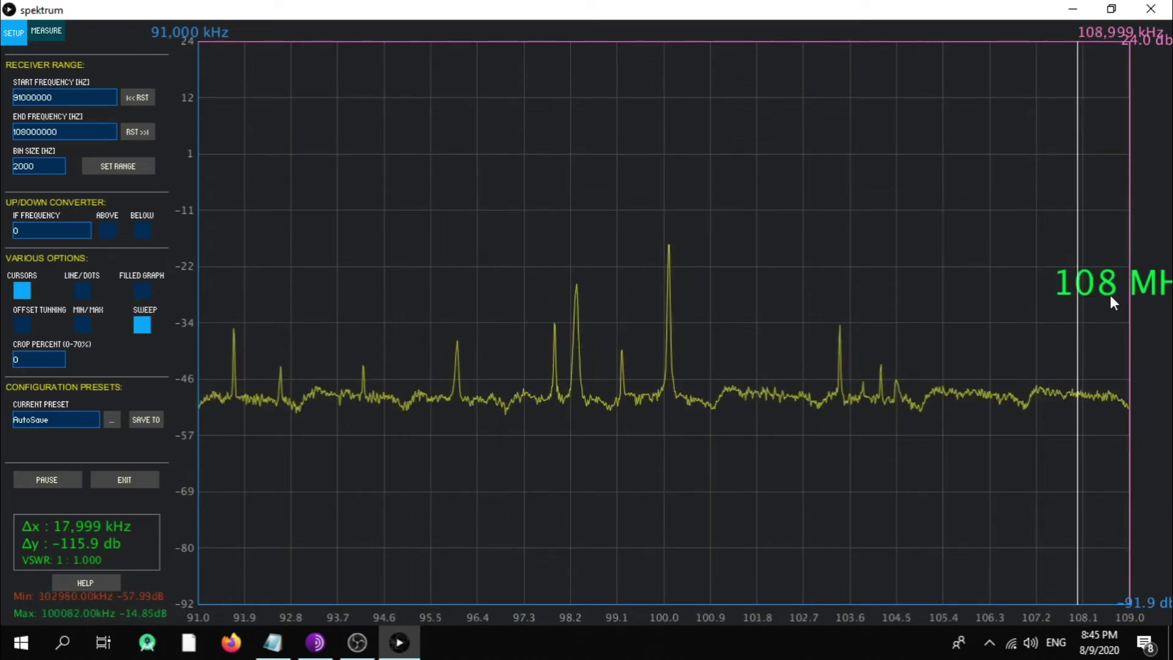
scroll(1111, 297, up, 1)
scroll(1110, 297, up, 1)
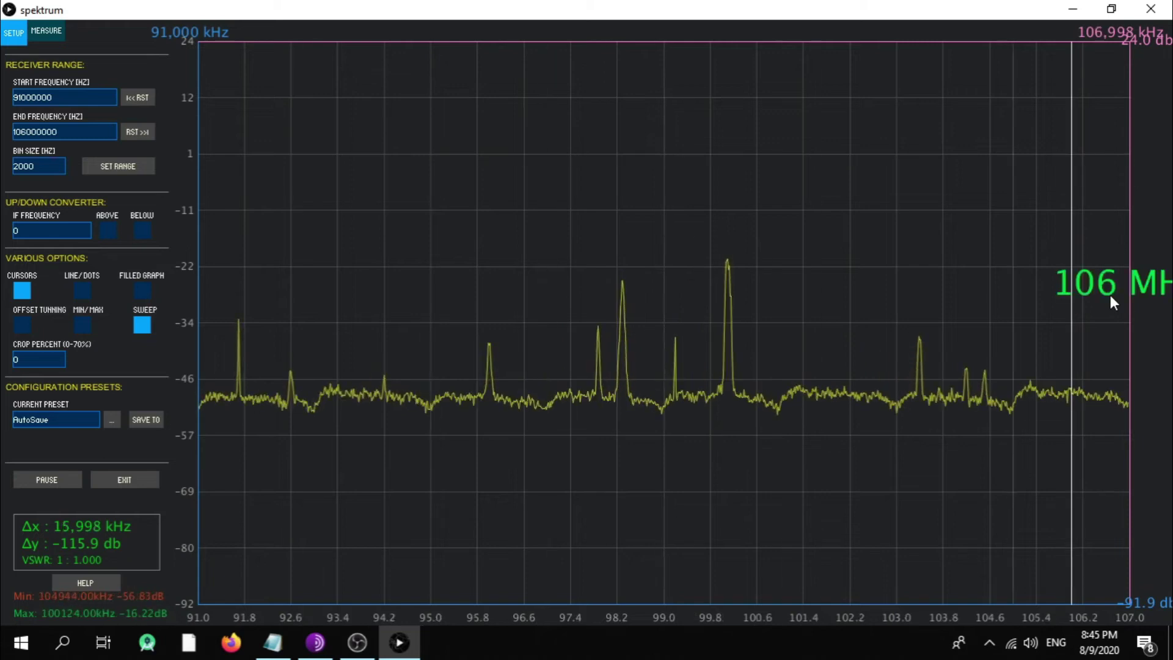
scroll(1111, 297, down, 1)
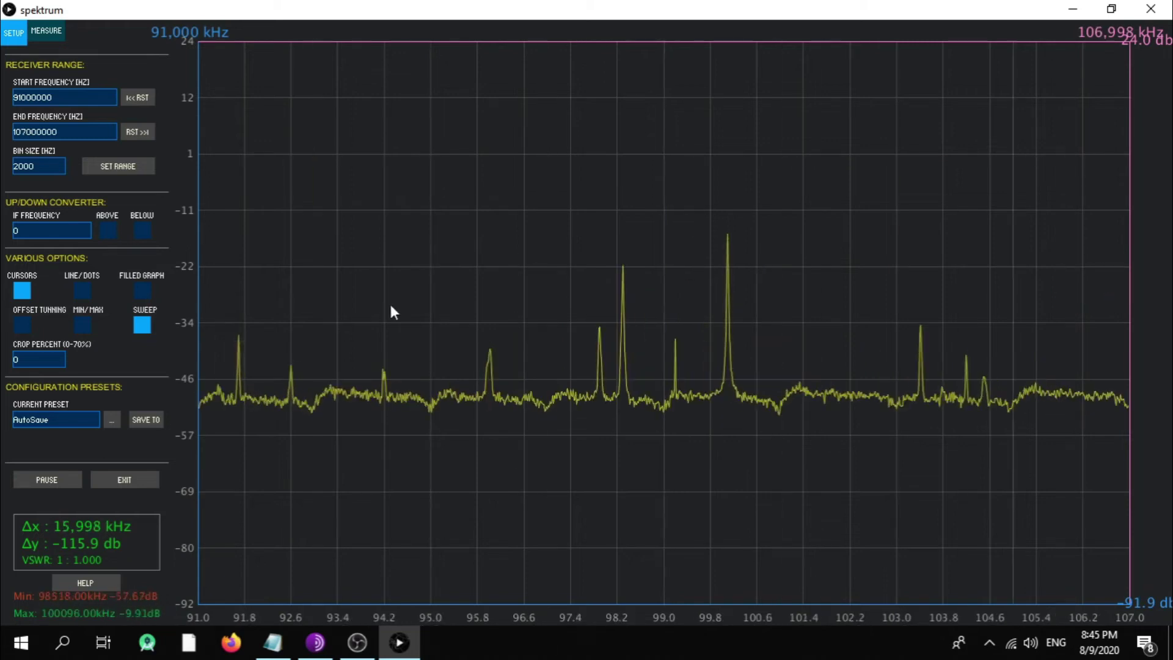
scroll(211, 296, down, 2)
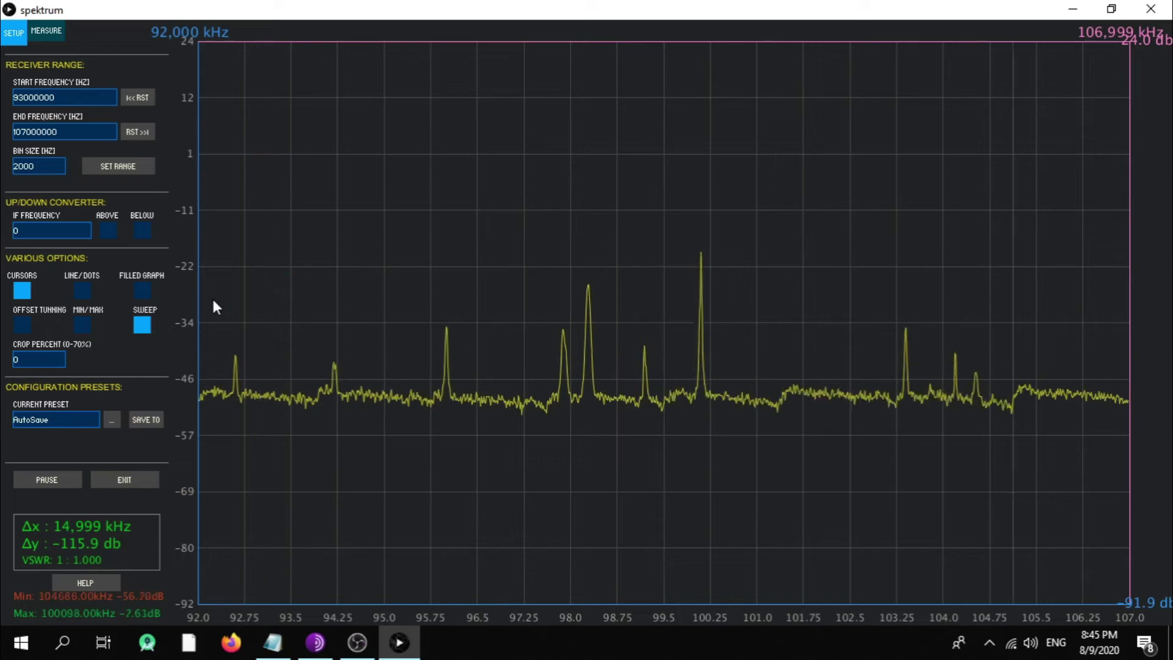
scroll(211, 295, down, 1)
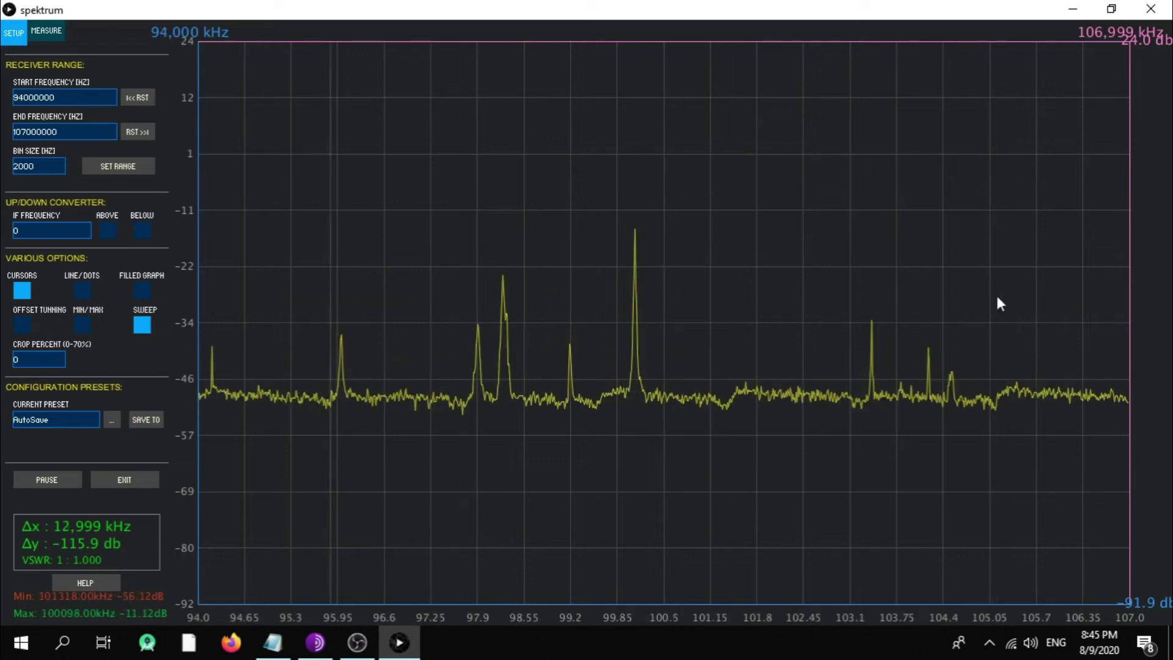
scroll(1117, 318, down, 1)
scroll(1117, 318, down, 3)
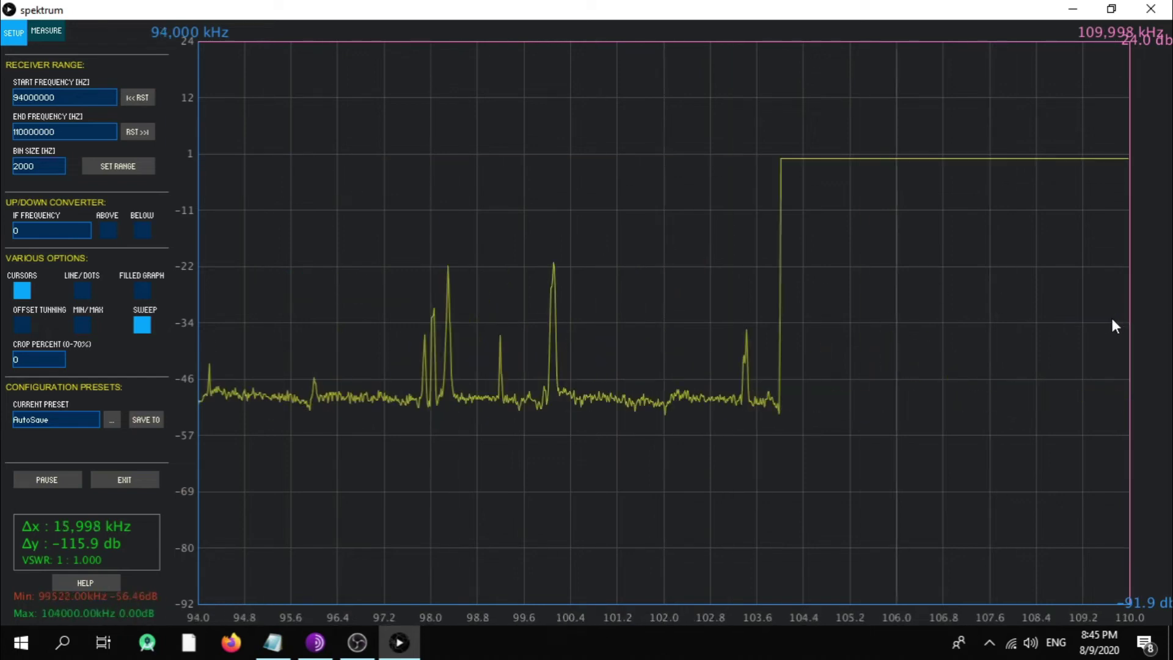
scroll(1111, 317, up, 4)
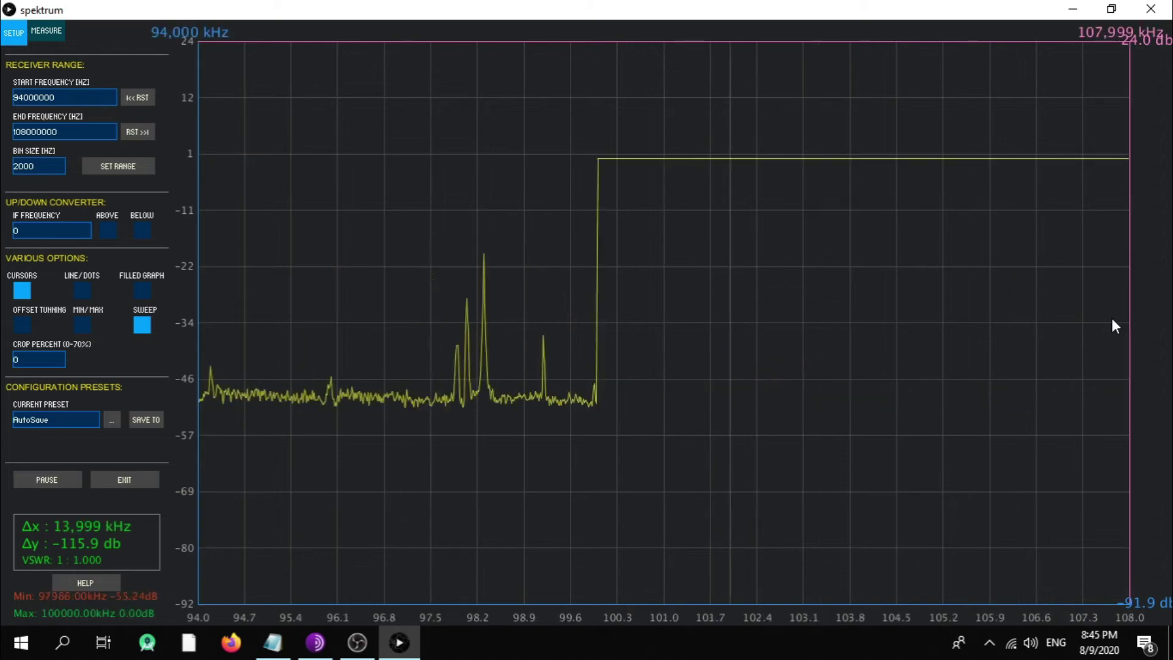
scroll(1112, 317, up, 4)
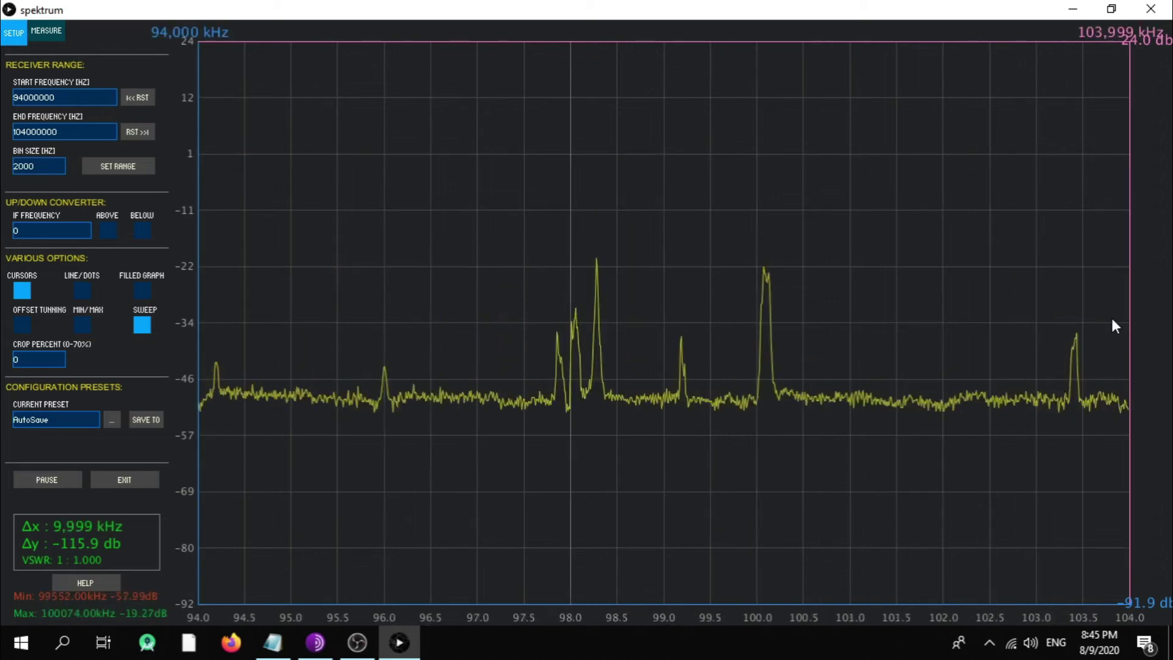
scroll(1112, 318, up, 1)
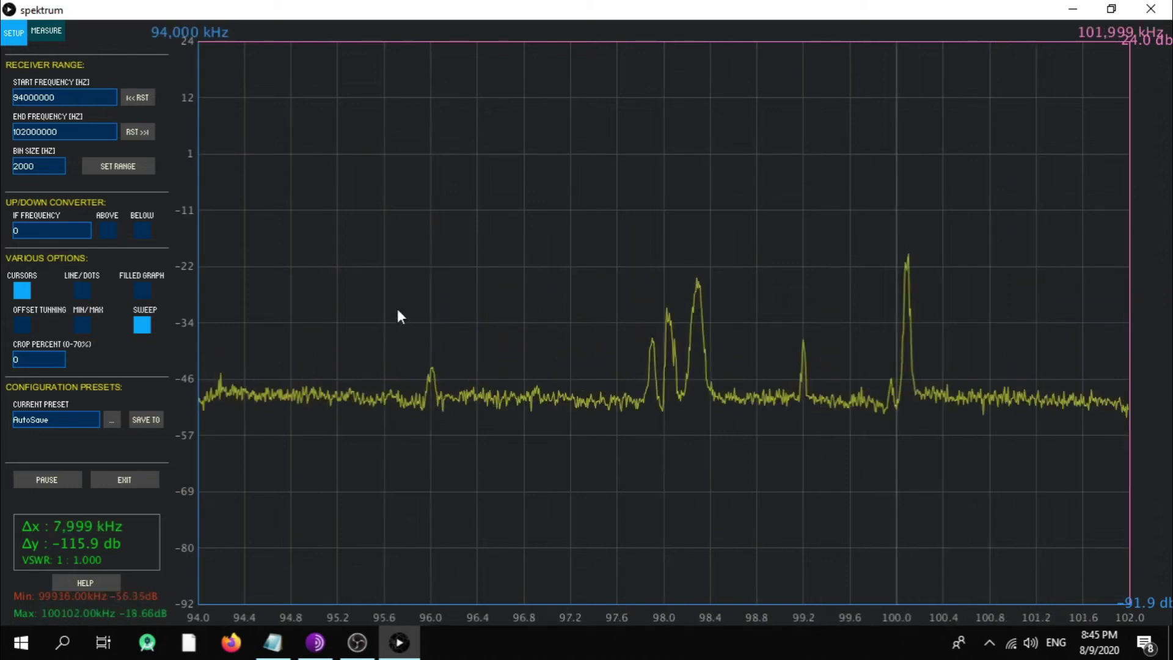
scroll(226, 304, up, 1)
scroll(226, 303, up, 1)
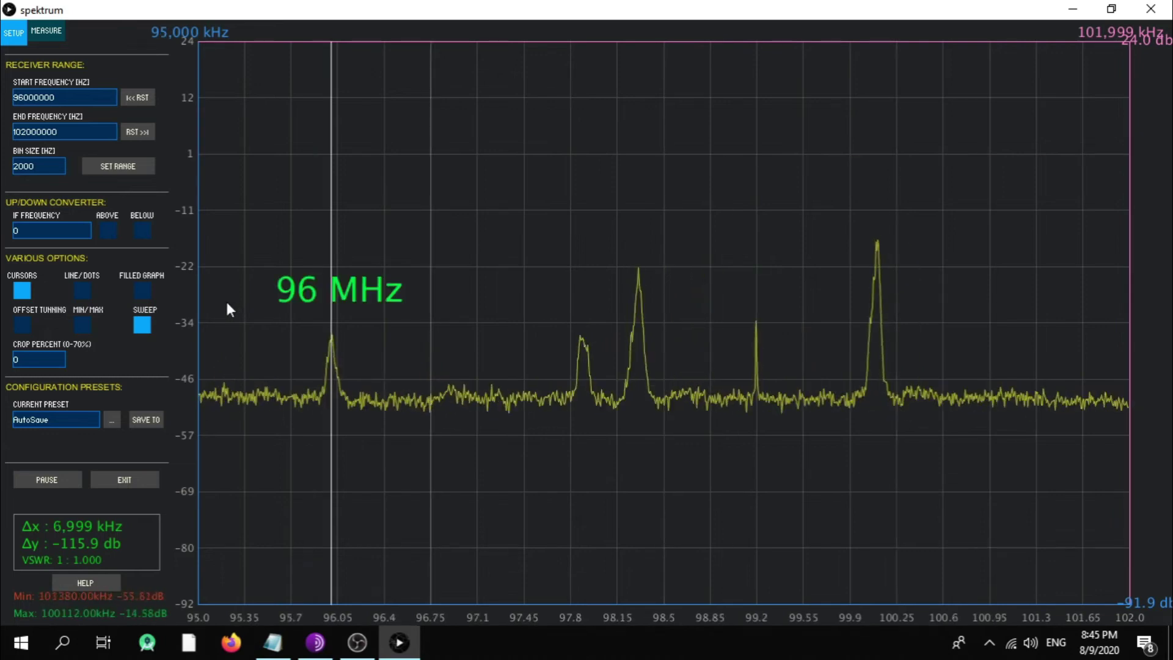
scroll(227, 303, up, 1)
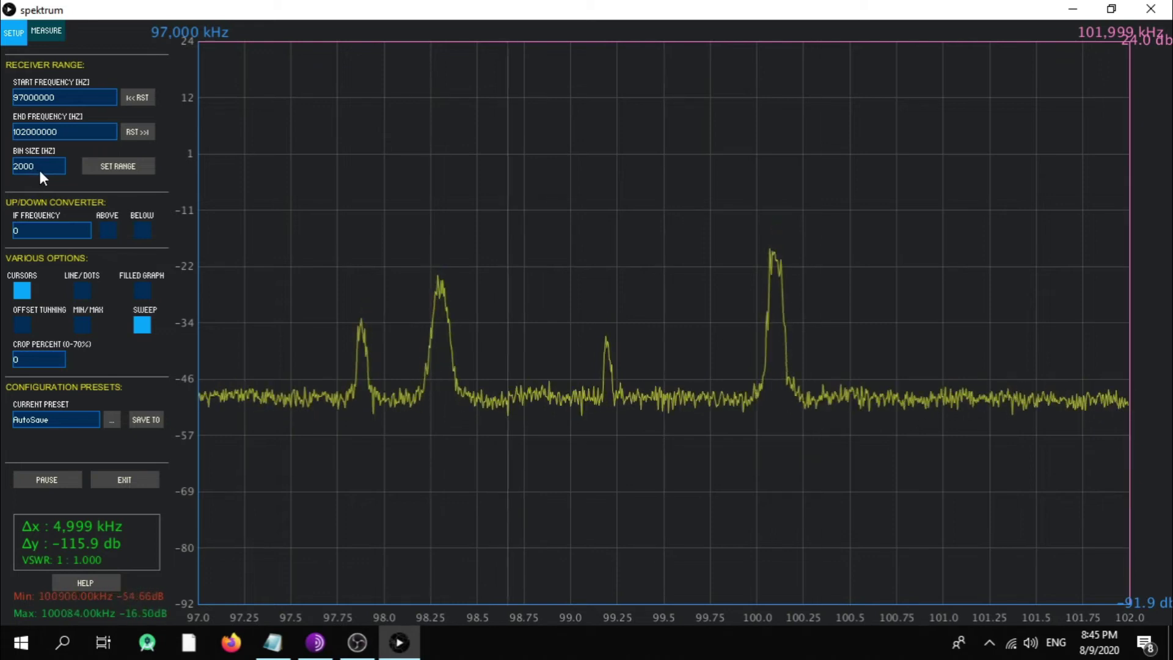
- Turn off SWEEP and raise the graph's lower dB limit to about -77 dB
click(142, 323)
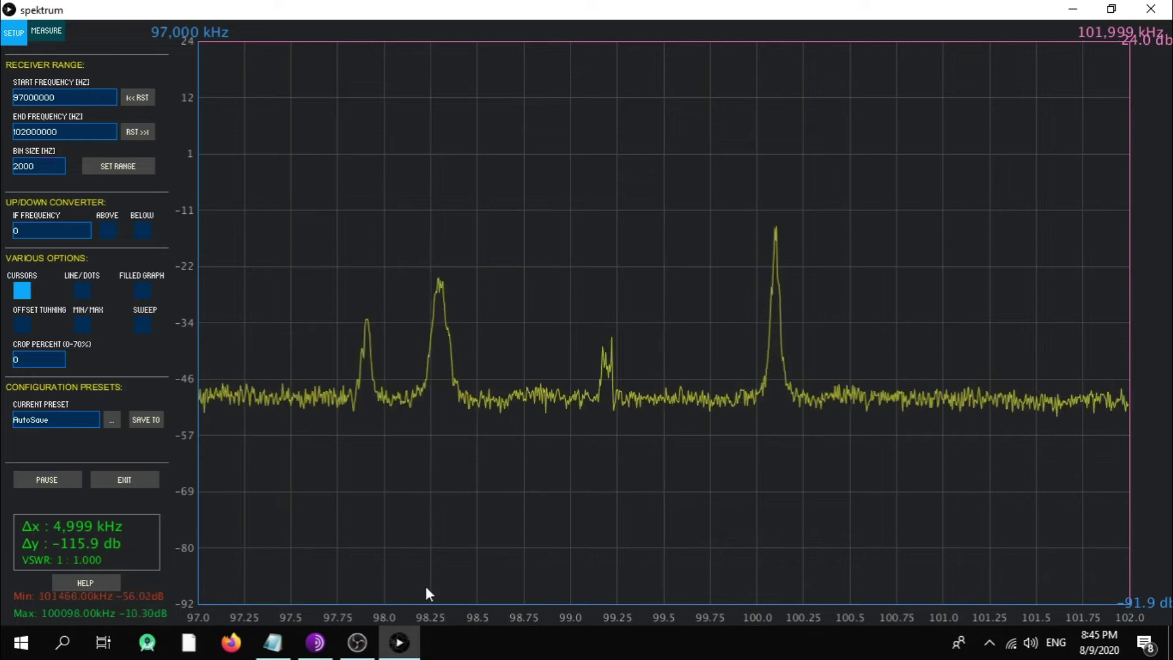
scroll(580, 573, down, 7)
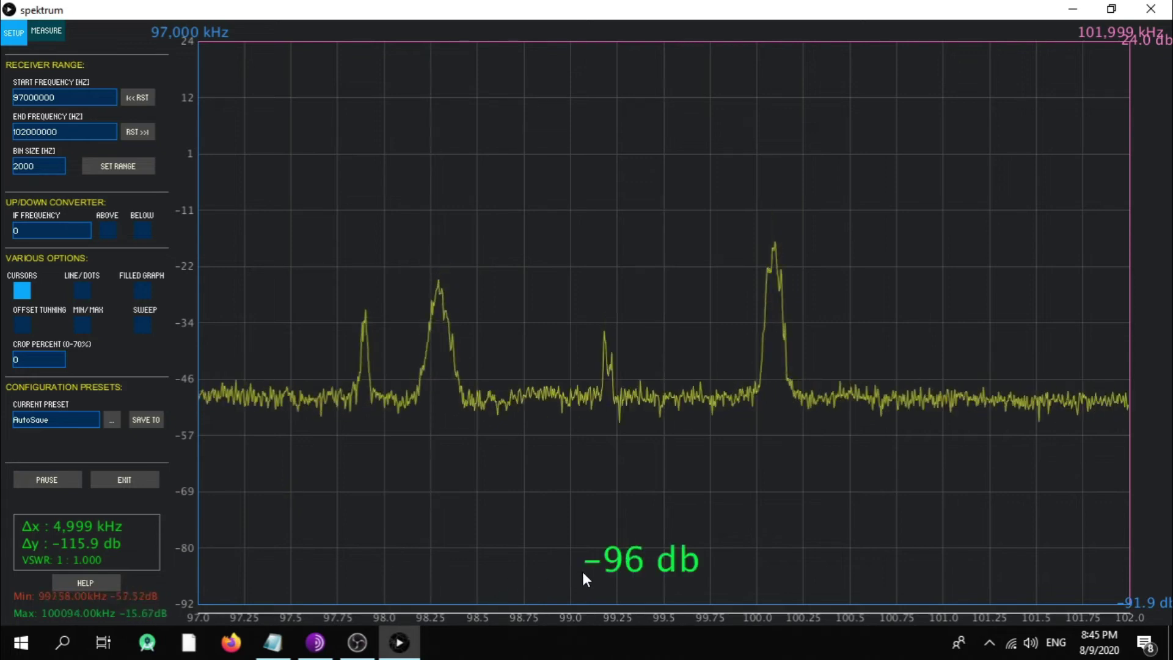
scroll(584, 578, up, 10)
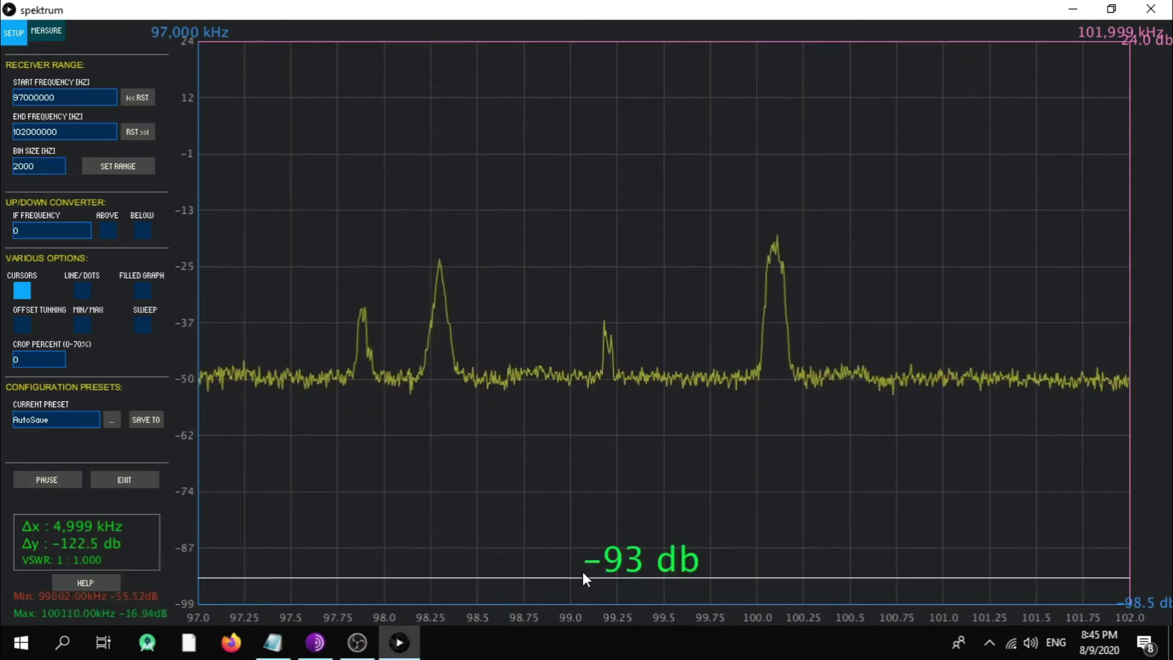
scroll(584, 576, up, 10)
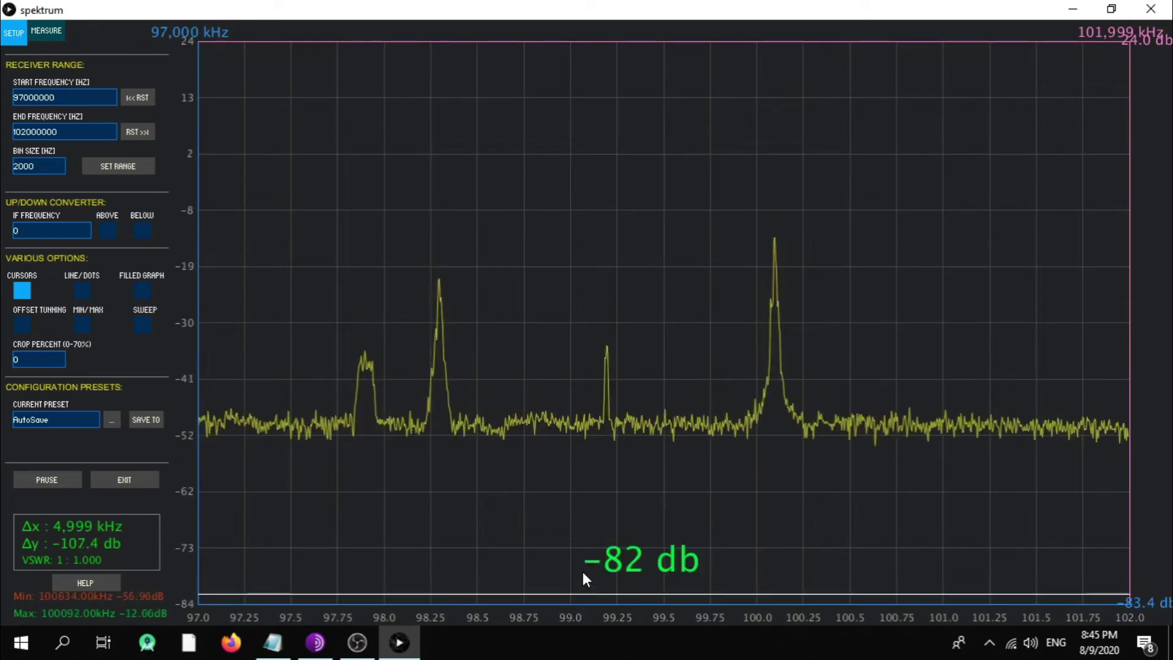
scroll(583, 576, up, 11)
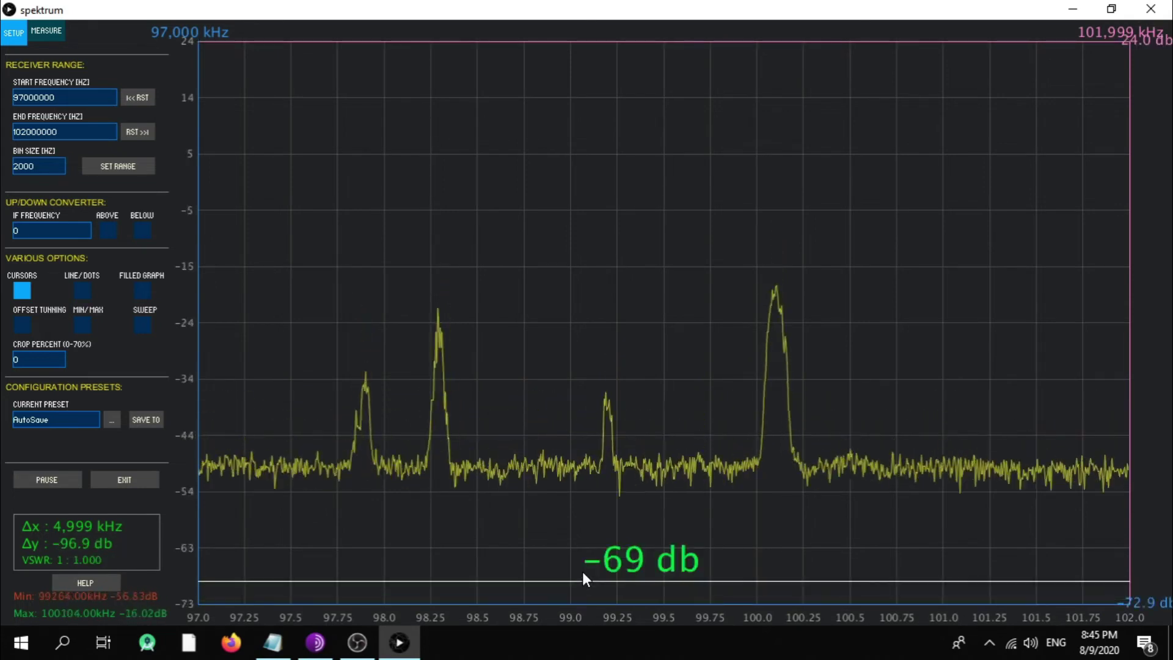
scroll(584, 576, up, 3)
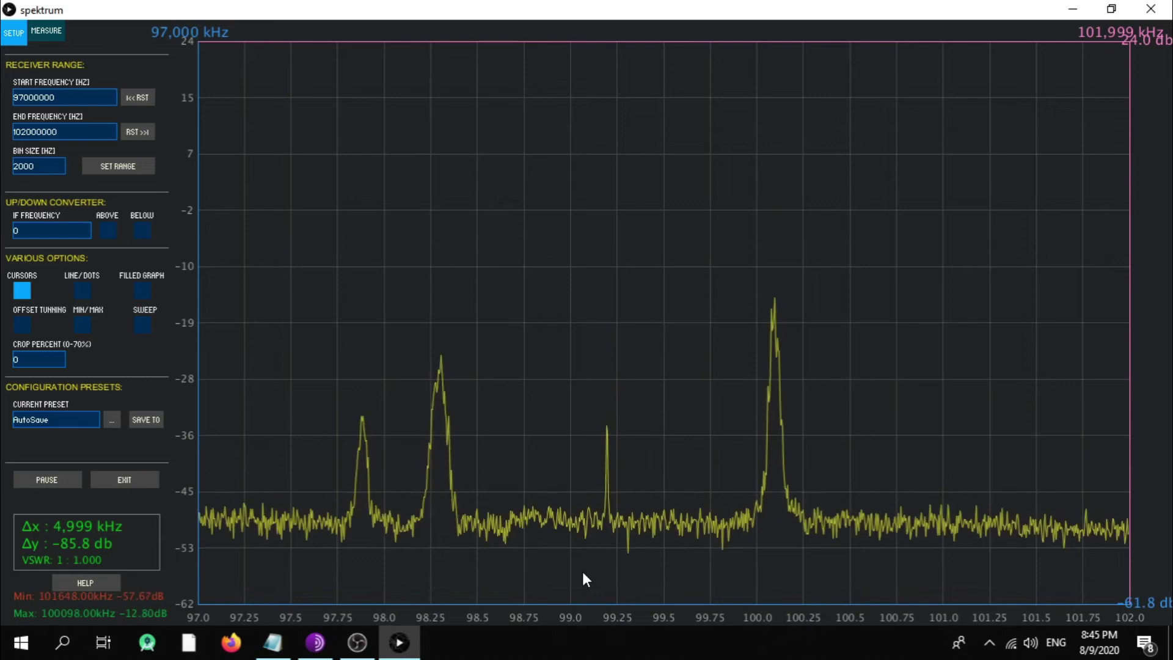
scroll(584, 576, down, 8)
scroll(583, 576, down, 8)
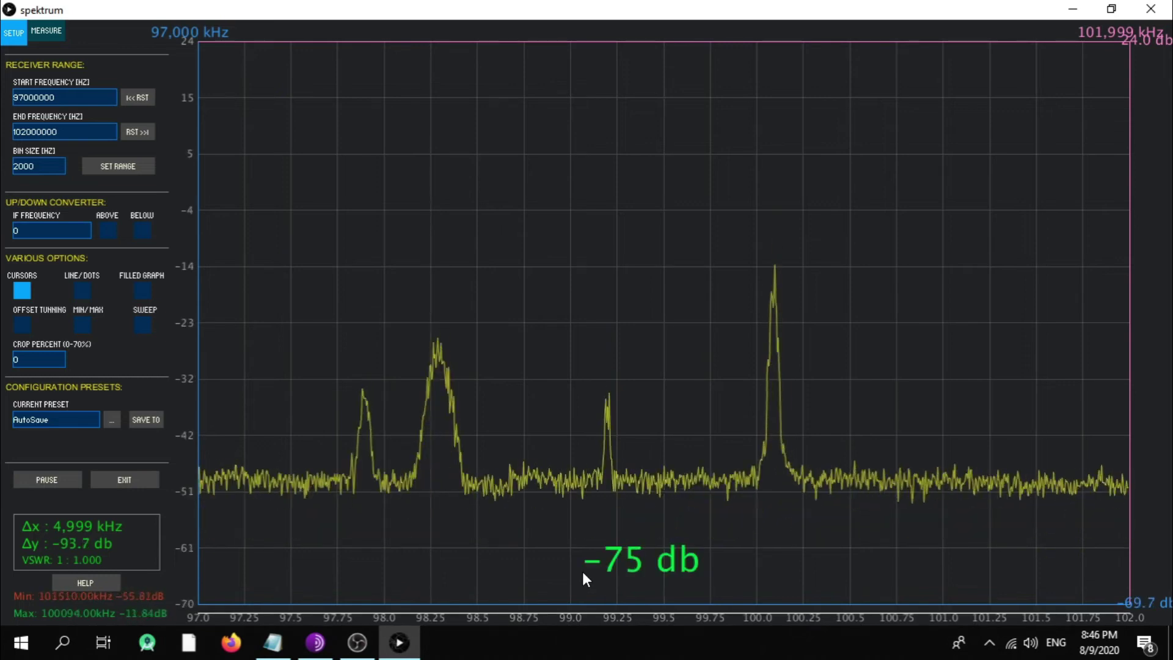
- Drop a cursor on the 100.1 MHz peak and adjust its level line back to -16.9 dB
click(775, 244)
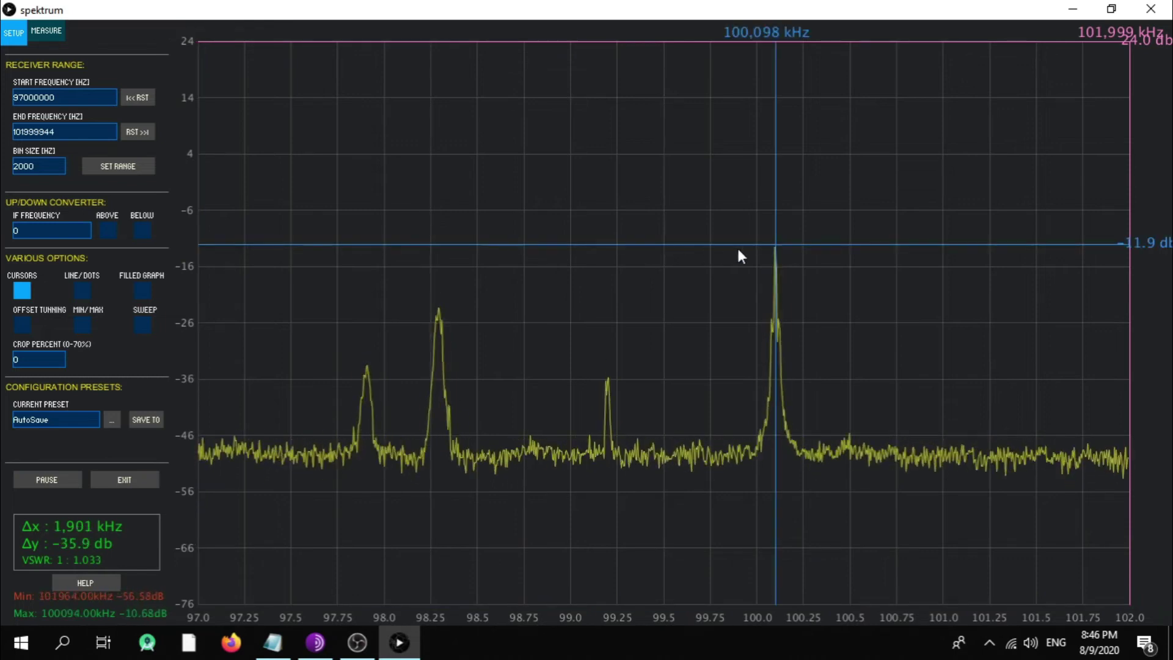
drag(767, 245, 770, 272)
drag(613, 272, 614, 264)
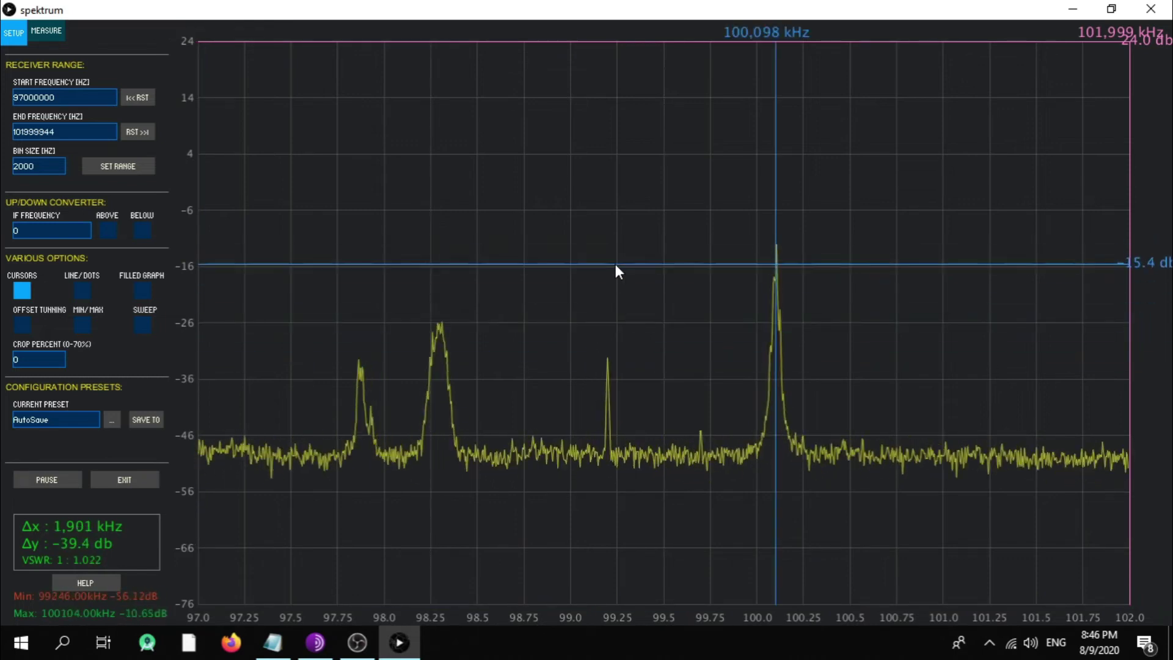
mouse_move(768, 270)
mouse_down()
mouse_move(714, 299)
mouse_move(746, 243)
mouse_move(780, 275)
mouse_up()
mouse_move(771, 223)
mouse_down()
mouse_move(560, 351)
mouse_move(584, 383)
mouse_move(603, 379)
mouse_move(606, 356)
mouse_move(570, 275)
mouse_move(603, 359)
mouse_move(599, 340)
mouse_move(605, 350)
mouse_move(425, 250)
mouse_move(432, 221)
mouse_move(442, 248)
mouse_move(967, 256)
mouse_move(938, 315)
mouse_move(630, 344)
mouse_move(603, 369)
mouse_move(627, 218)
mouse_up()
- Try the dotted and filled display styles, then turn on min/max traces
click(85, 292)
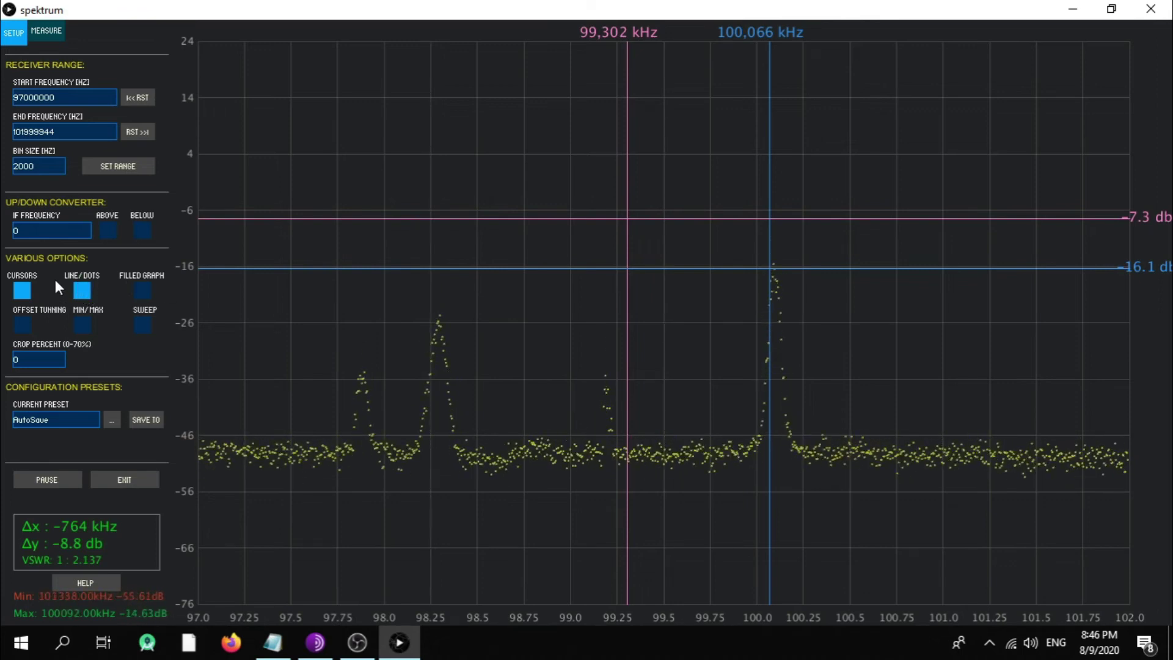
click(80, 292)
click(149, 291)
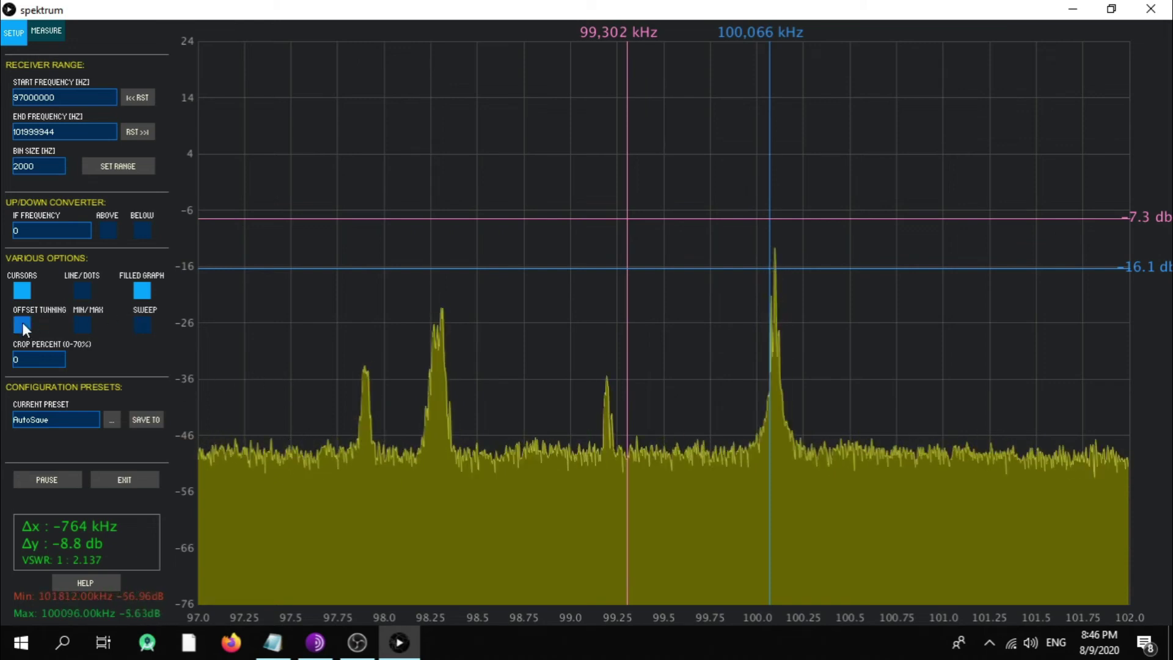
click(141, 291)
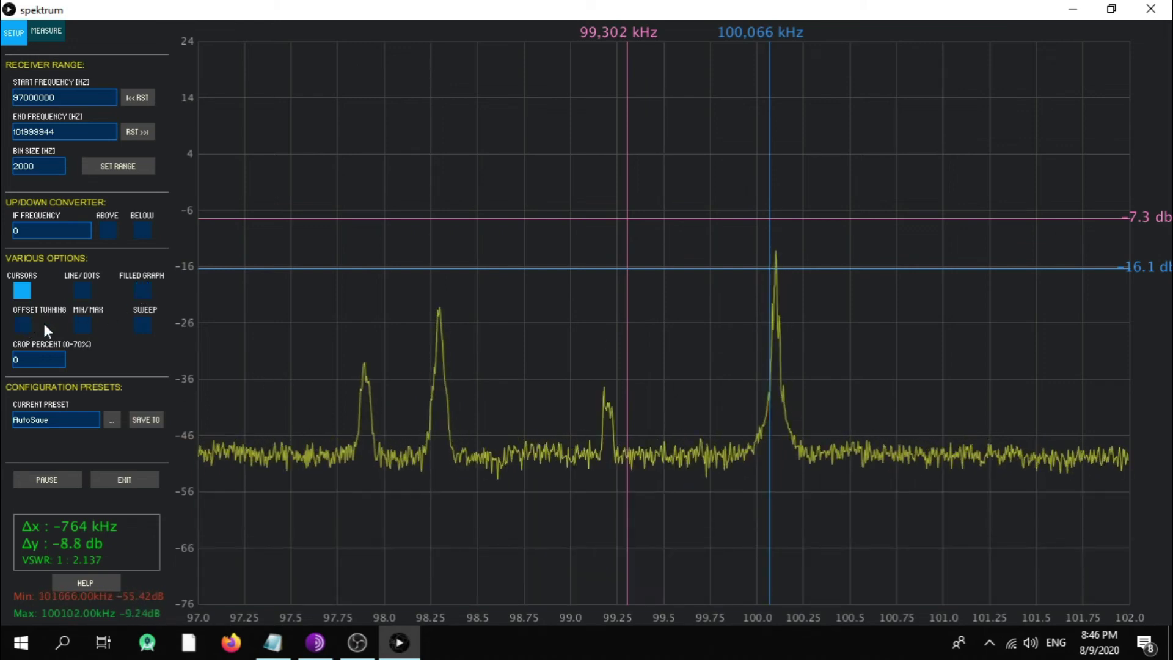
click(83, 325)
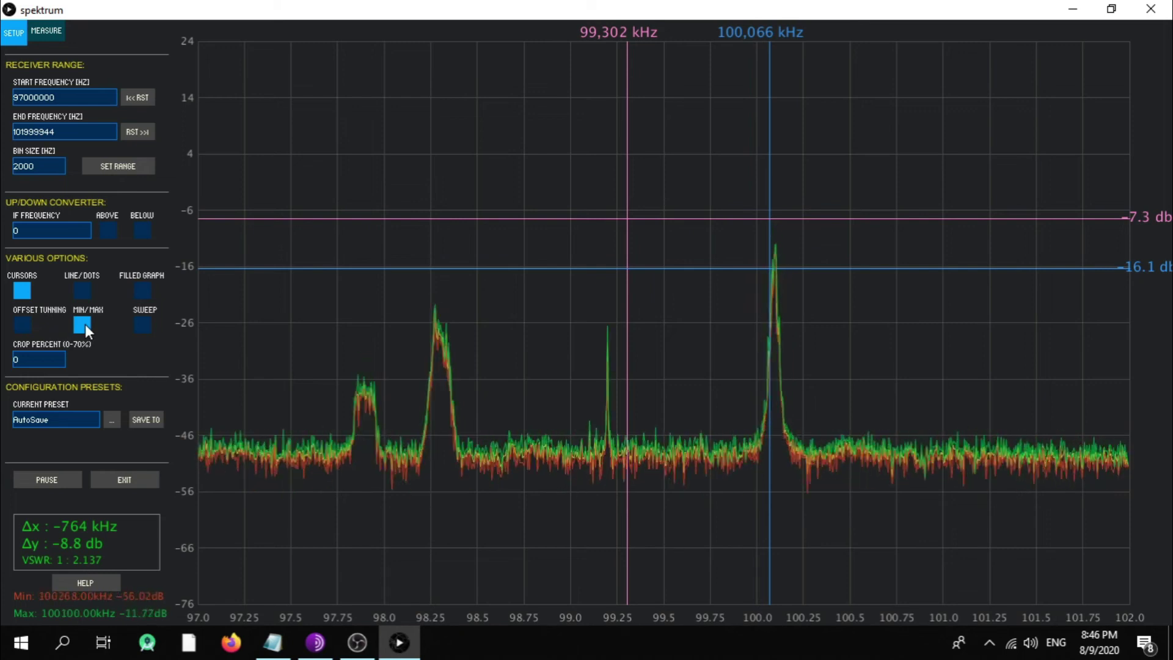
- Toggle sweep and fill off again, hide min/max traces, and open the MEASURE settings
click(145, 328)
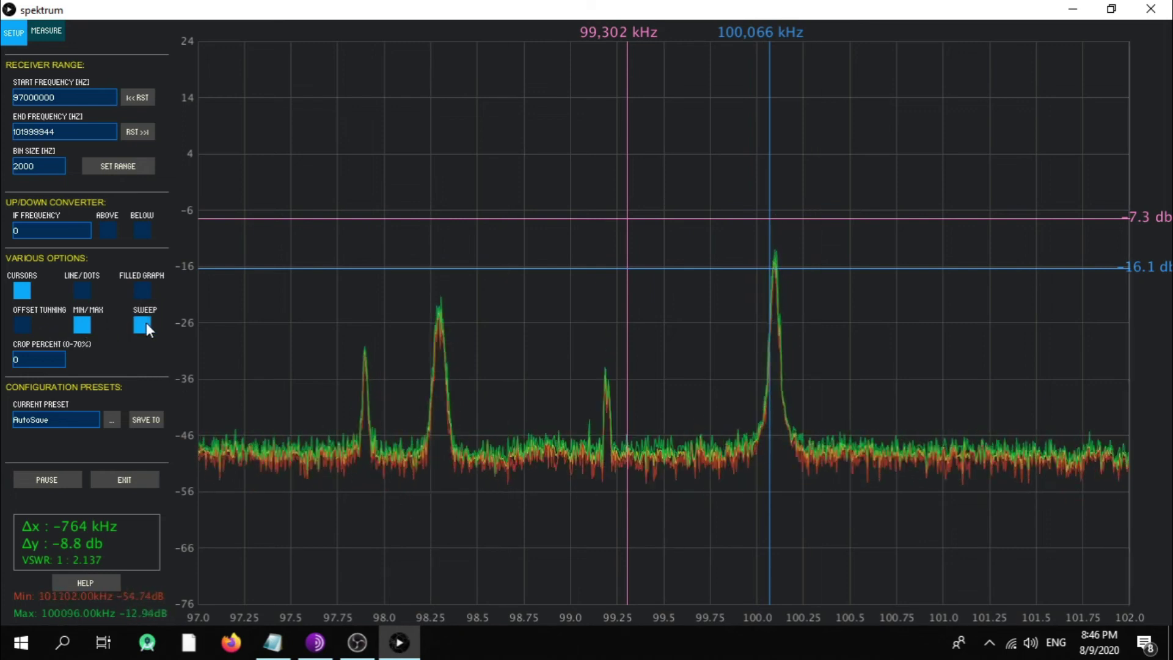
click(146, 323)
click(142, 289)
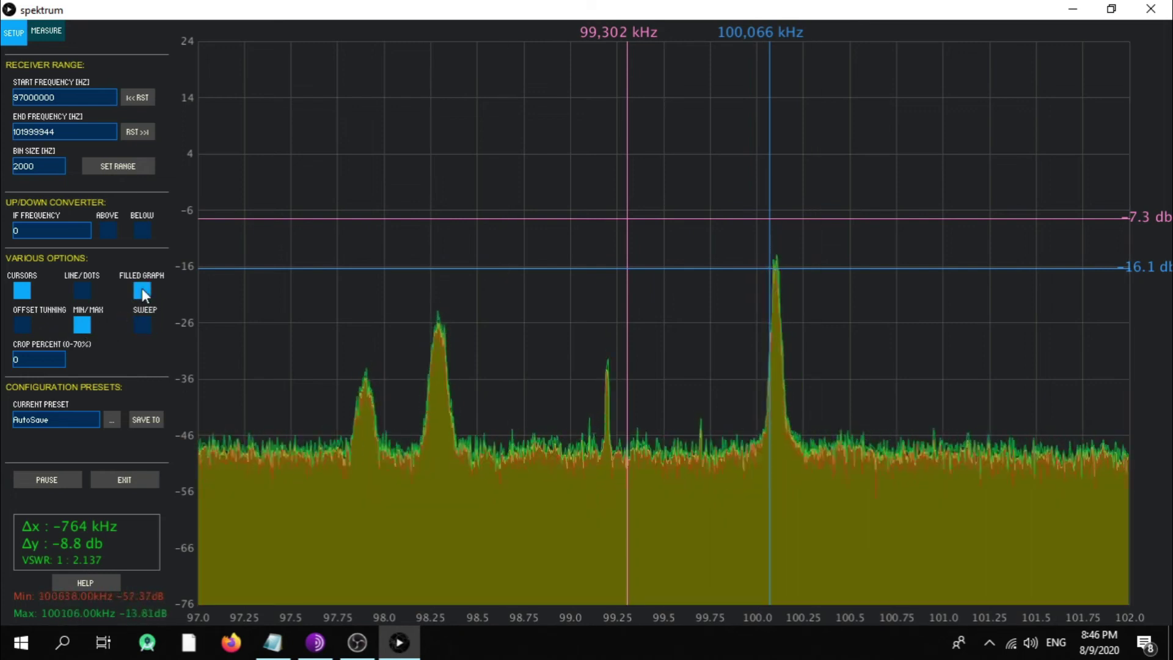
click(142, 289)
click(86, 324)
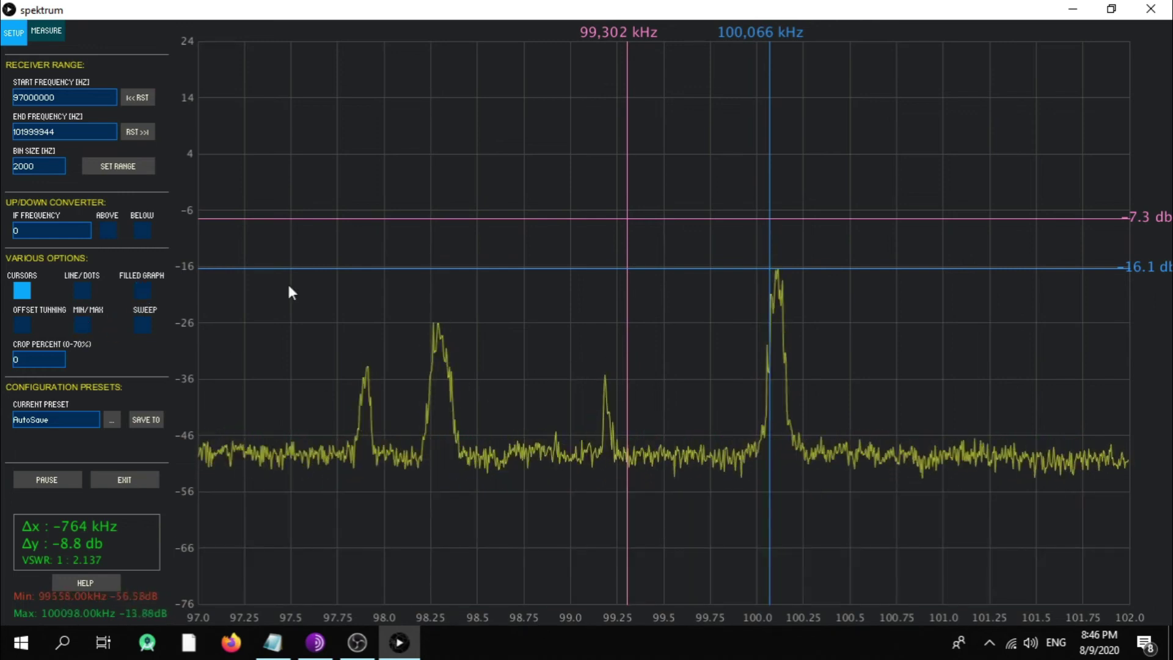
click(46, 32)
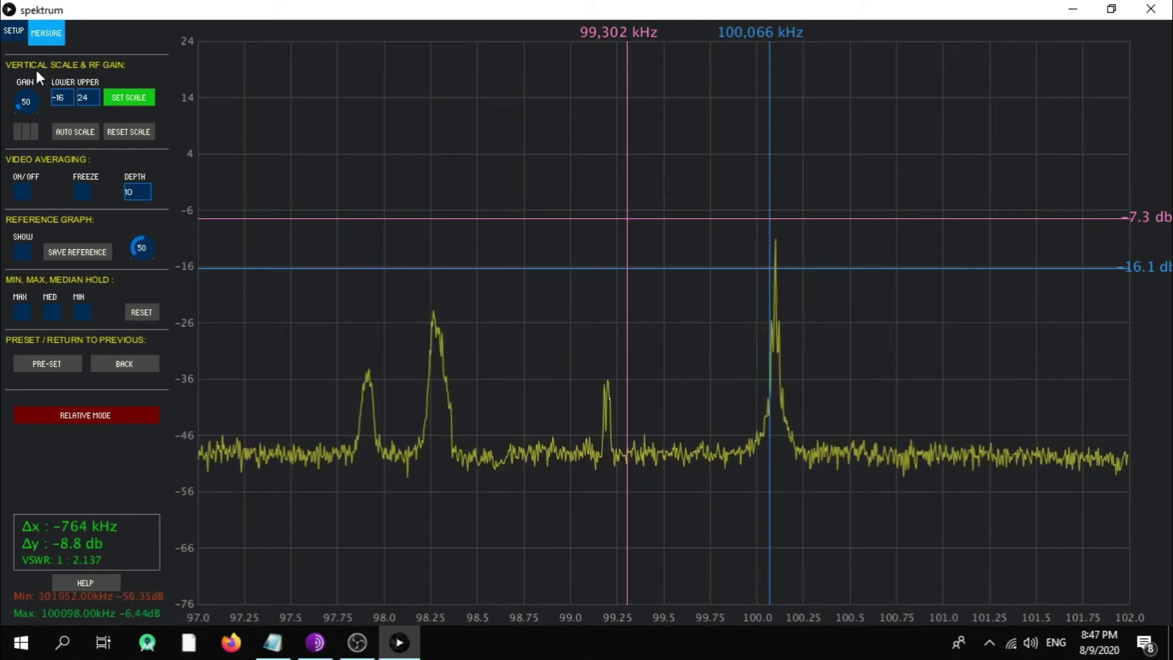
- Step the RF gain from 50 up to 330 and uncheck CURSORS under SETUP
click(27, 131)
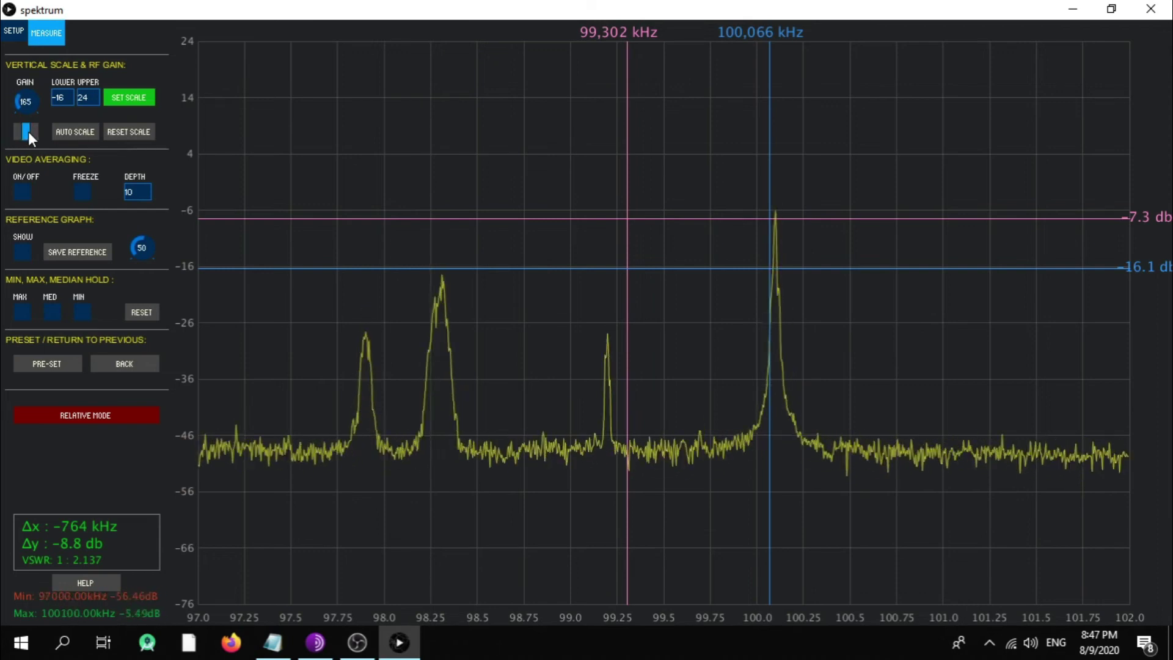
click(35, 132)
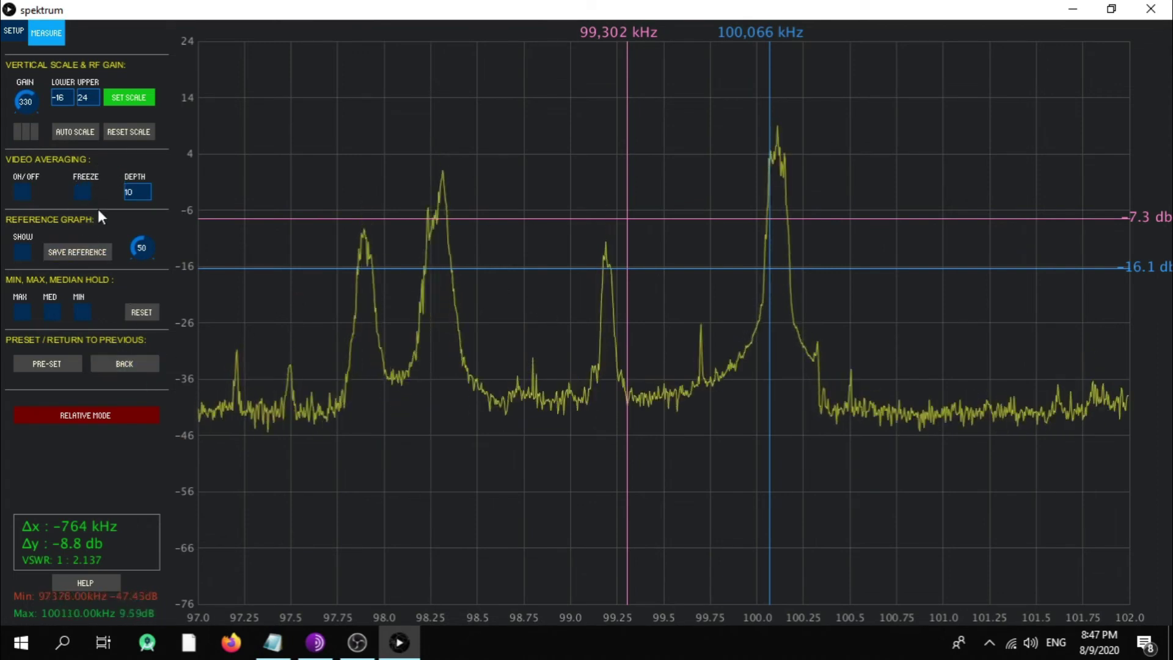
click(15, 34)
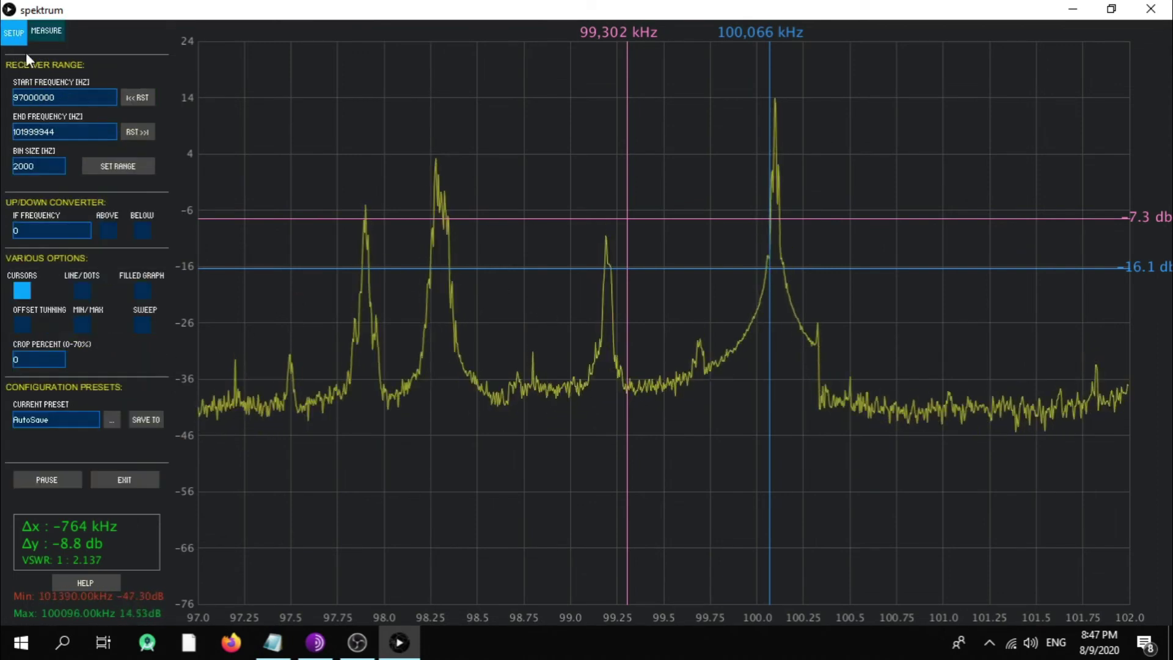
click(22, 289)
click(46, 33)
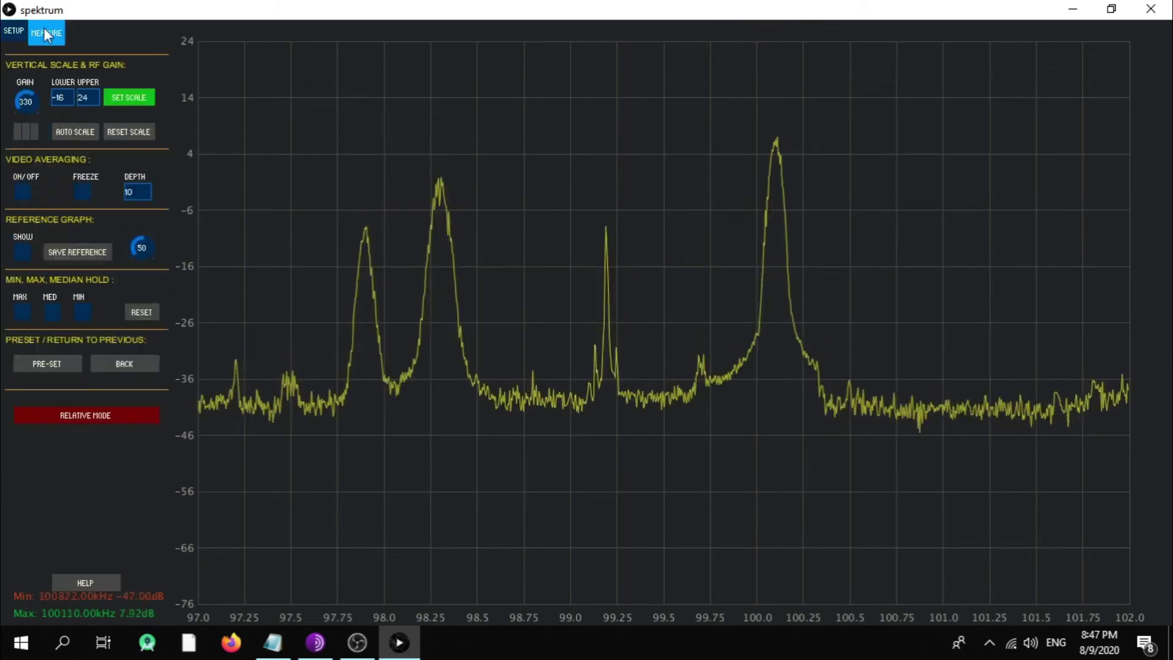
- Turn on video averaging and try the max, median and min hold traces
click(82, 192)
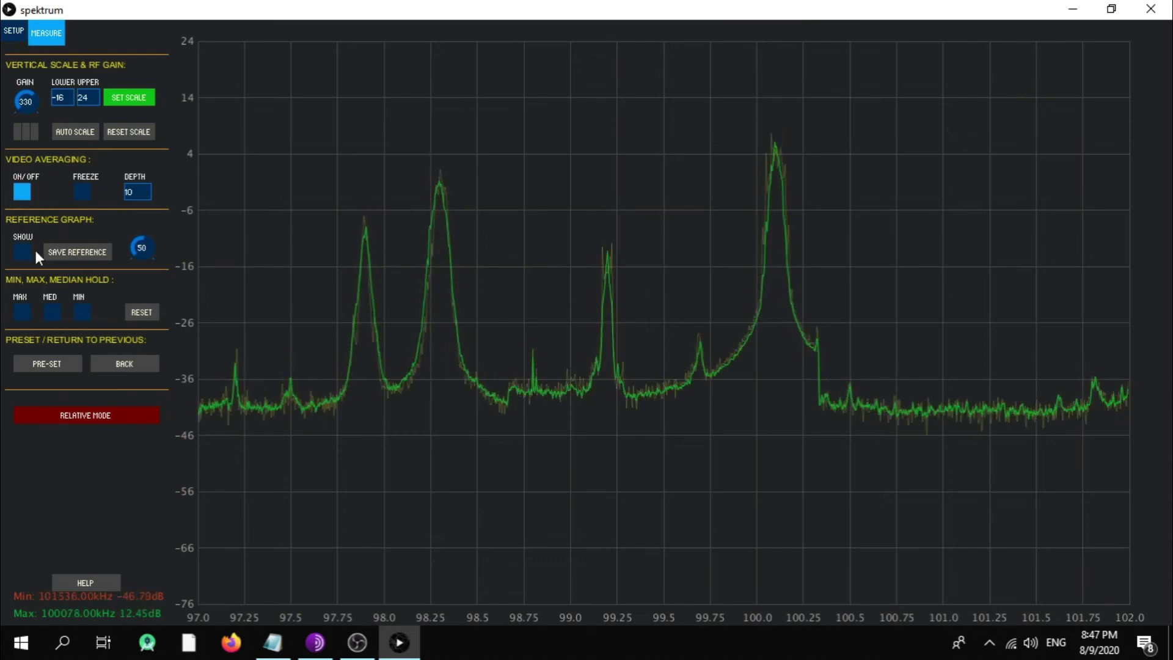
click(24, 310)
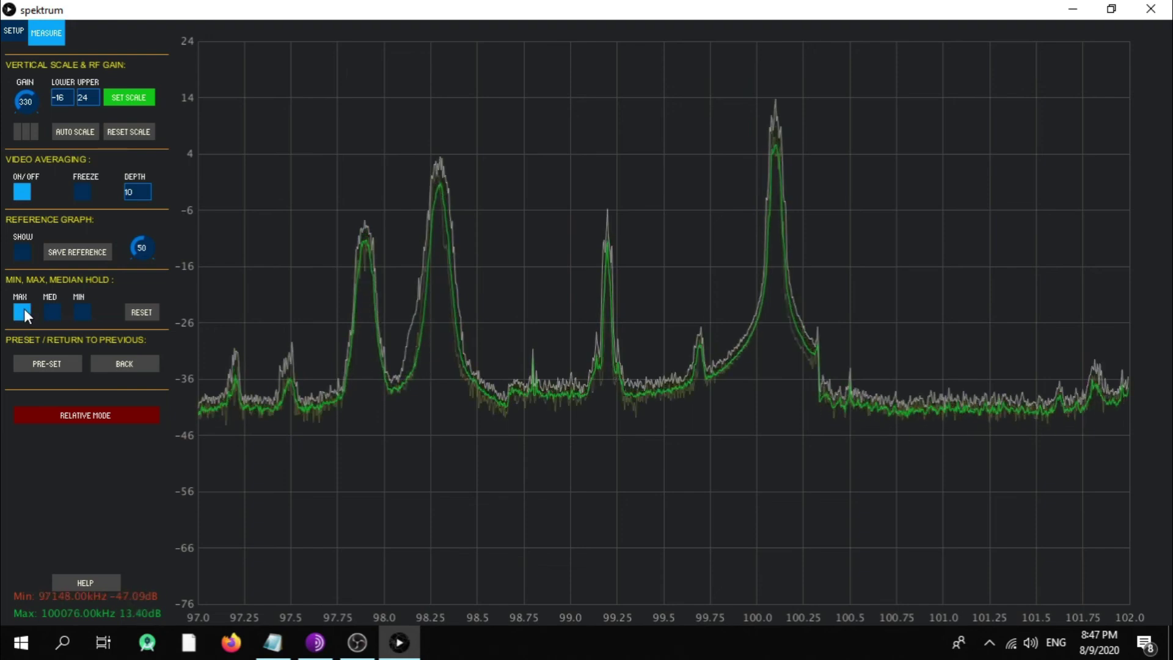
click(26, 313)
click(51, 310)
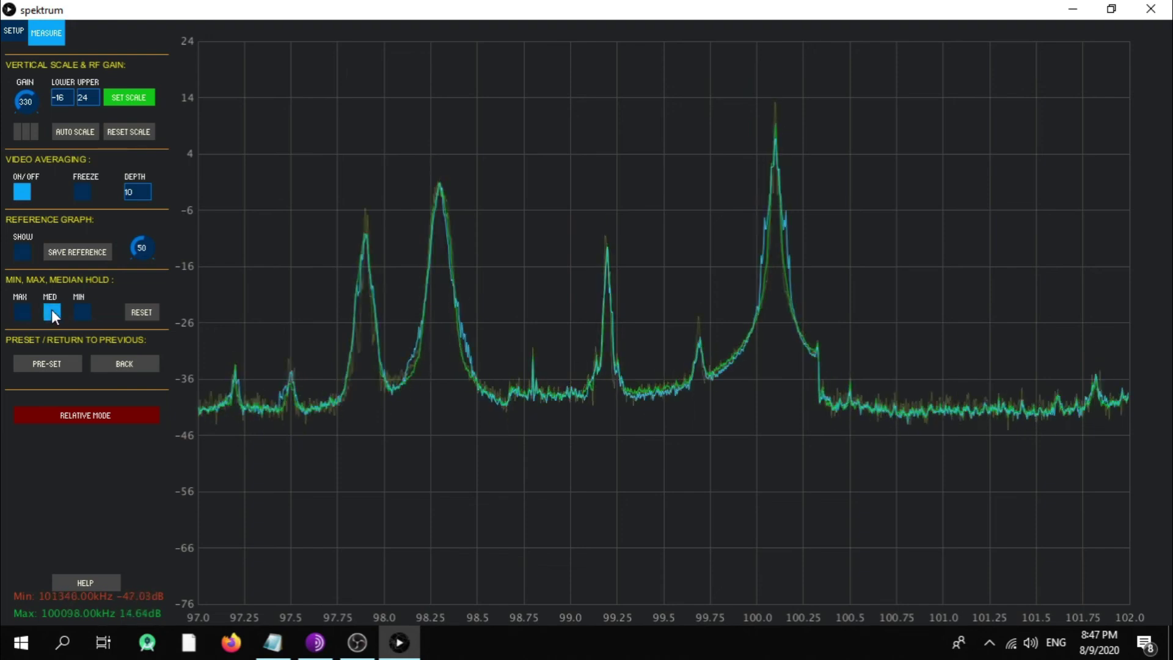
click(58, 309)
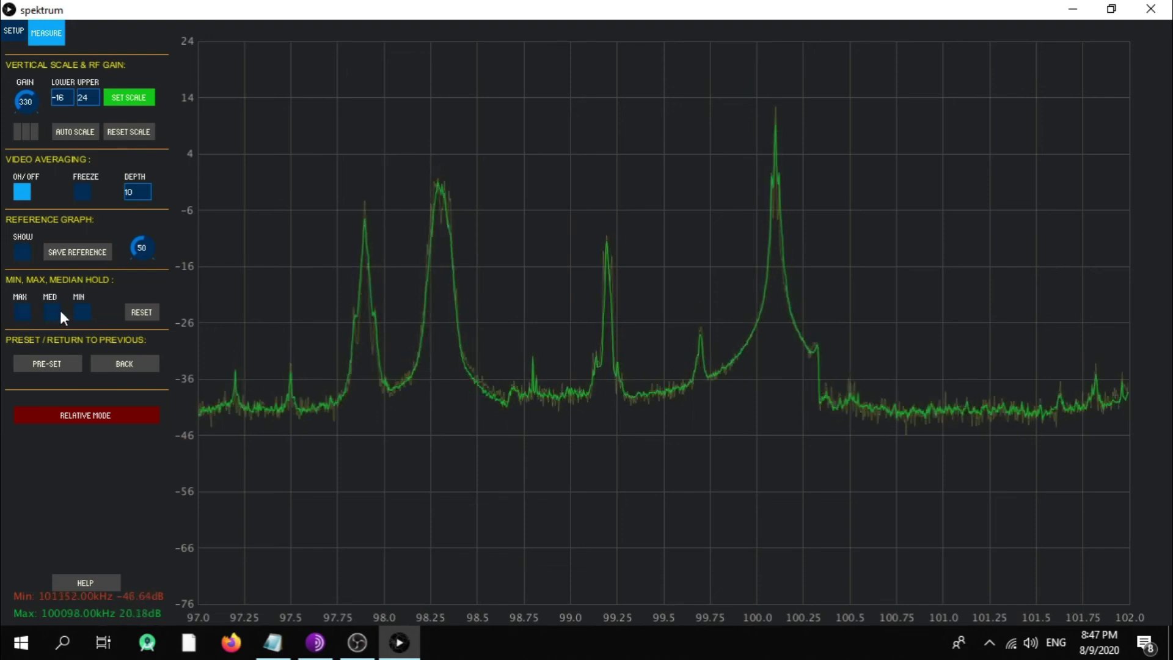
click(85, 312)
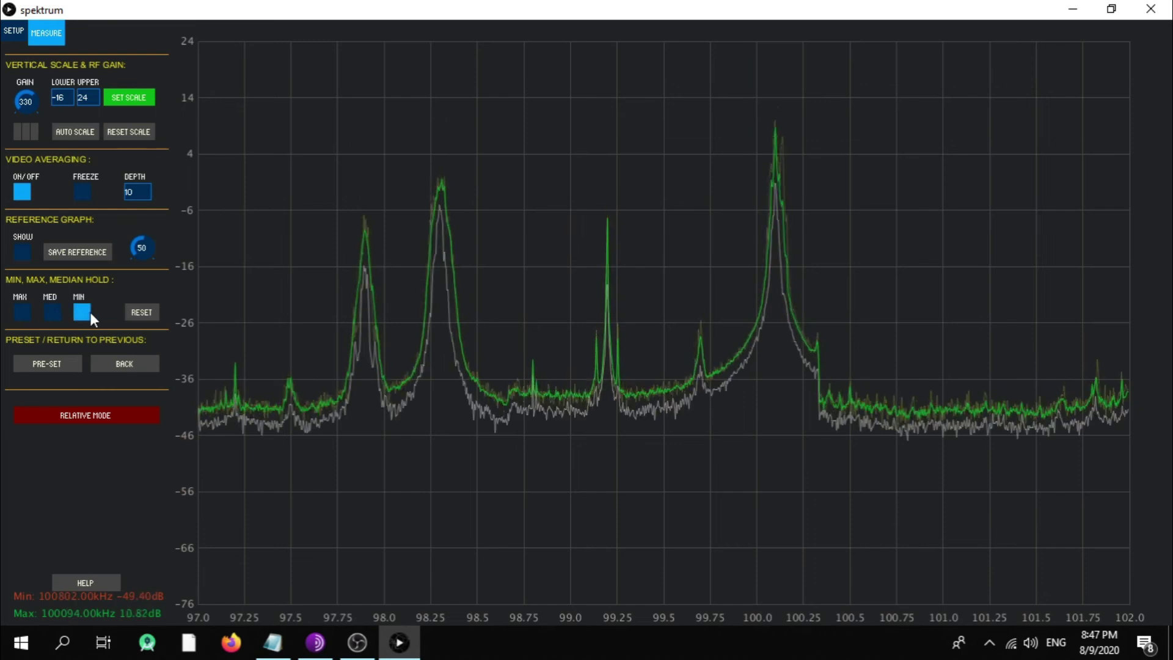
- Re-add median and max hold, then switch off the max, median and min hold traces
click(57, 314)
click(28, 314)
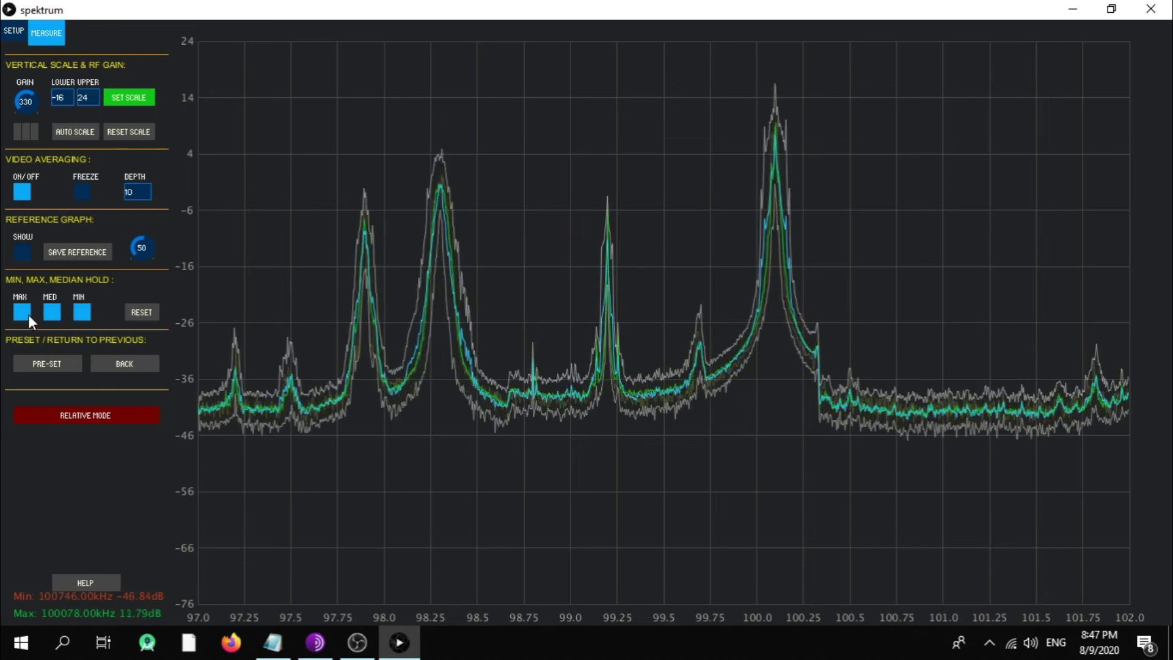
click(29, 311)
click(52, 311)
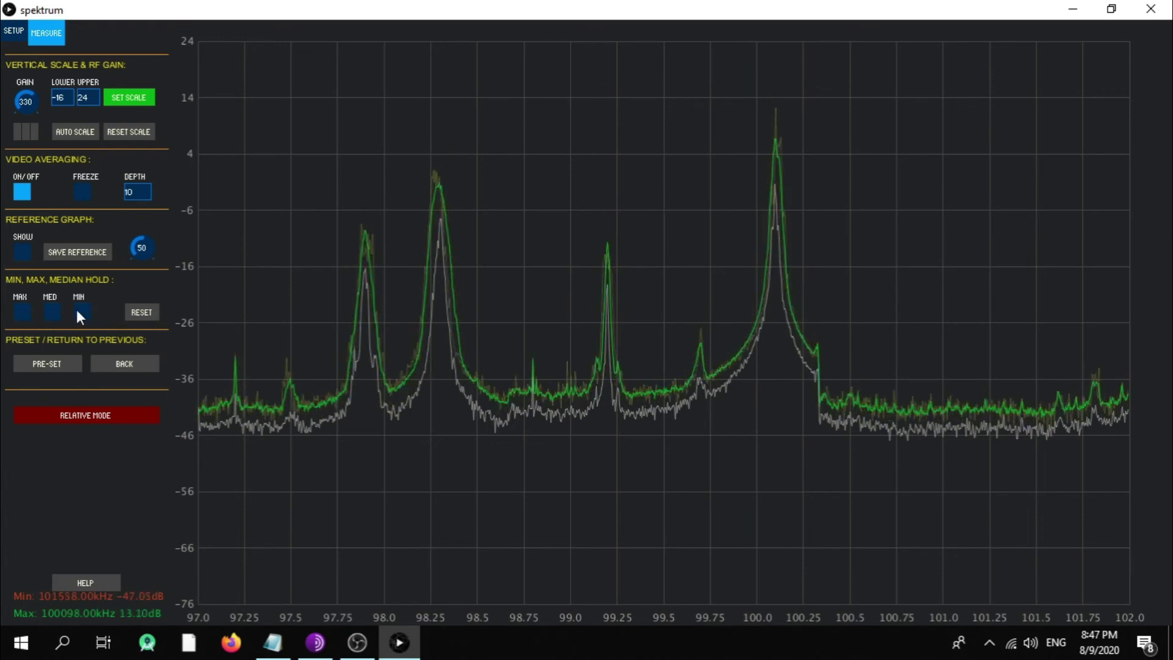
click(79, 311)
- Set the end frequency to 1800 MHz and reset the start and end frequencies
click(8, 27)
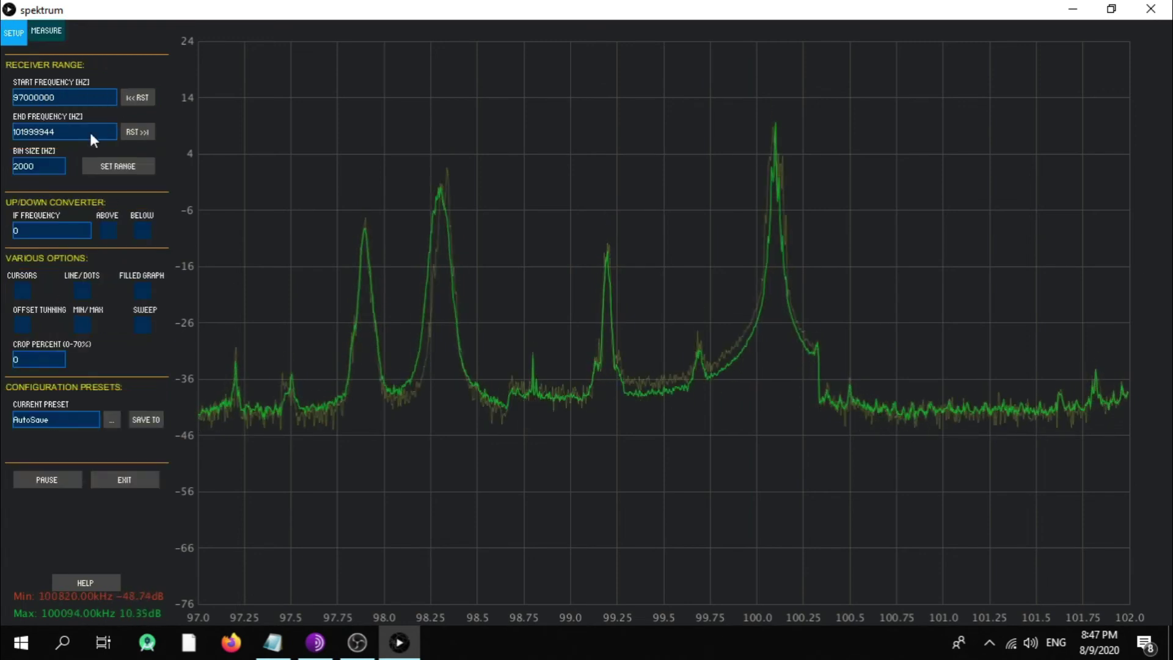
click(134, 136)
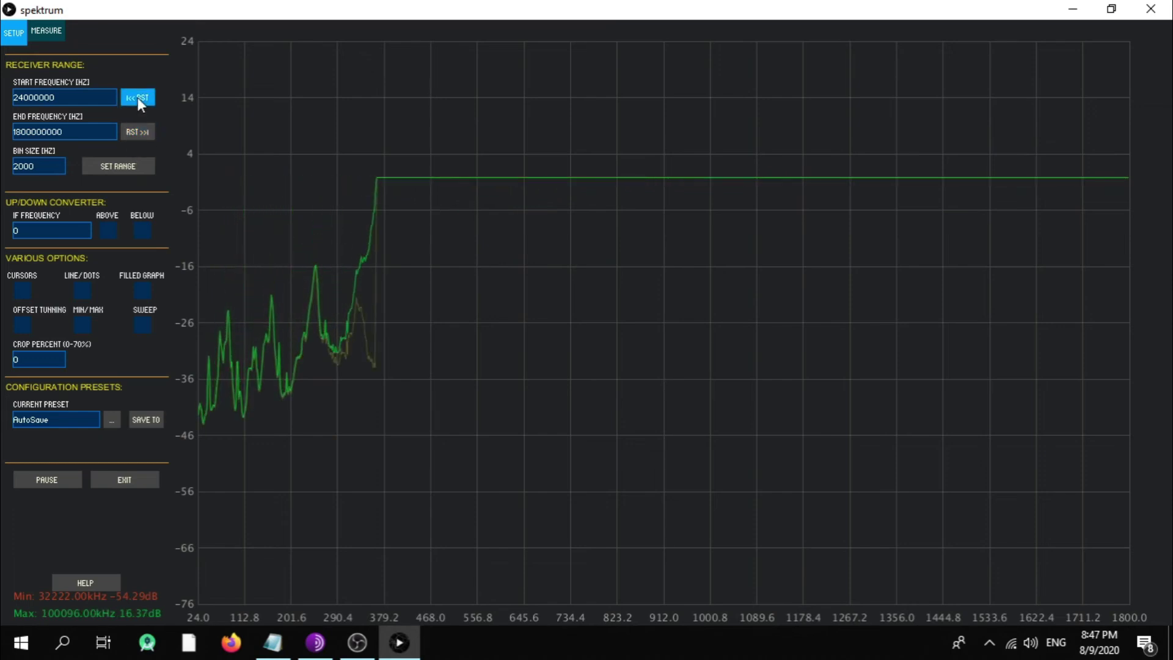
click(138, 129)
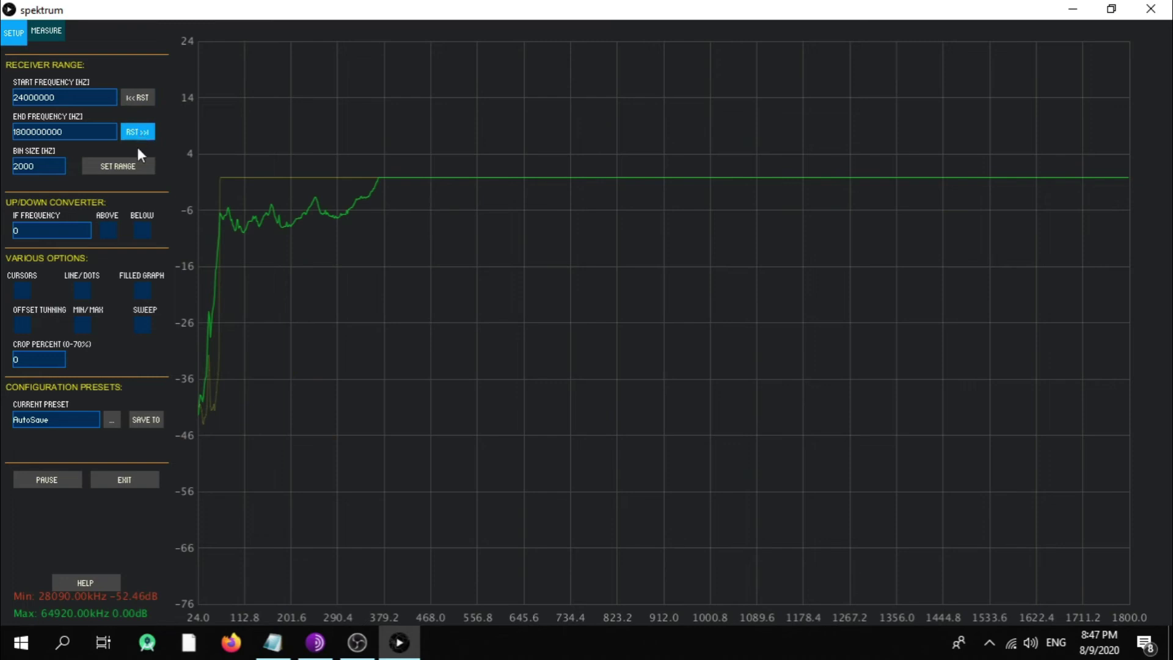
click(137, 96)
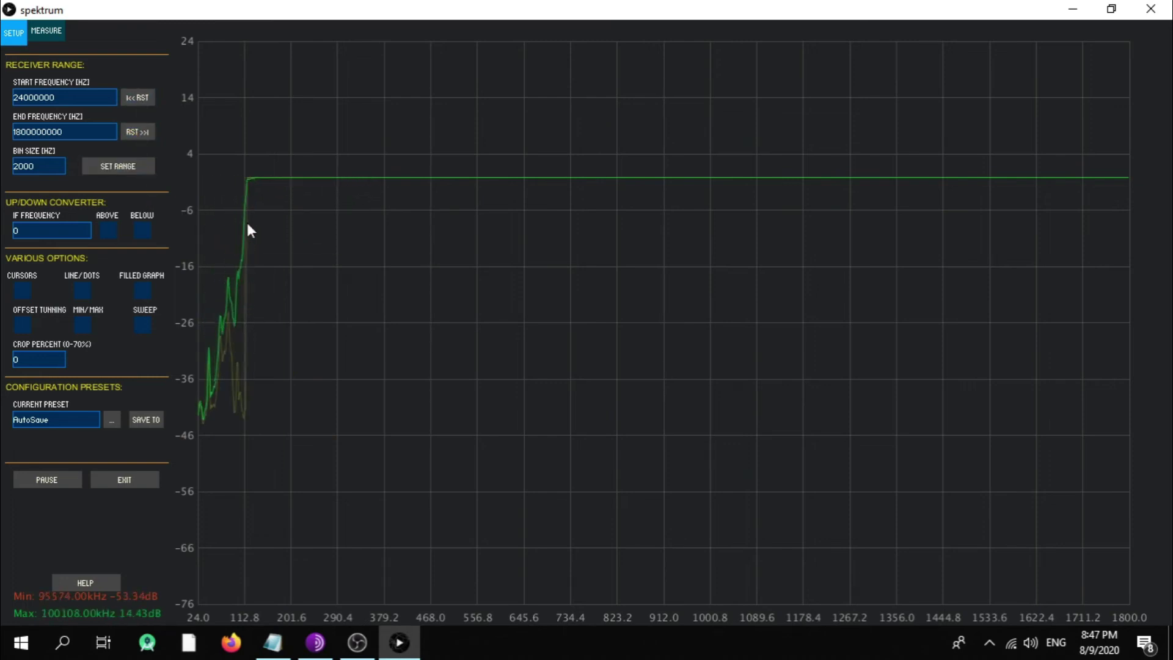
- Turn off video averaging and restart the sweep from the start frequency
click(54, 43)
click(23, 192)
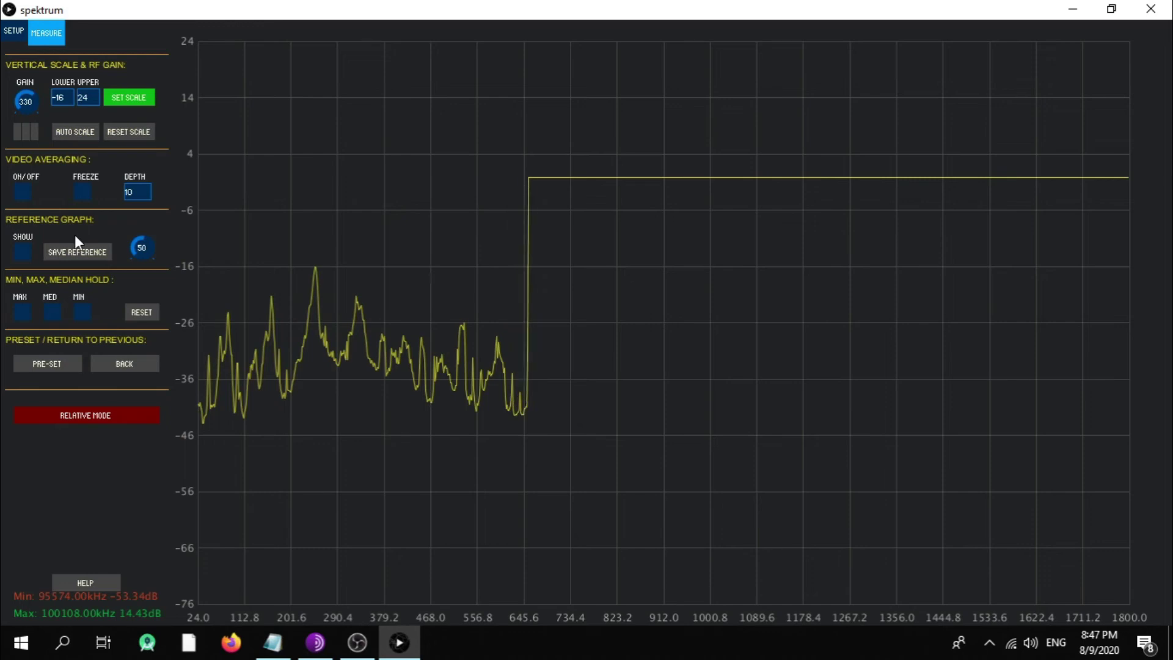
click(14, 36)
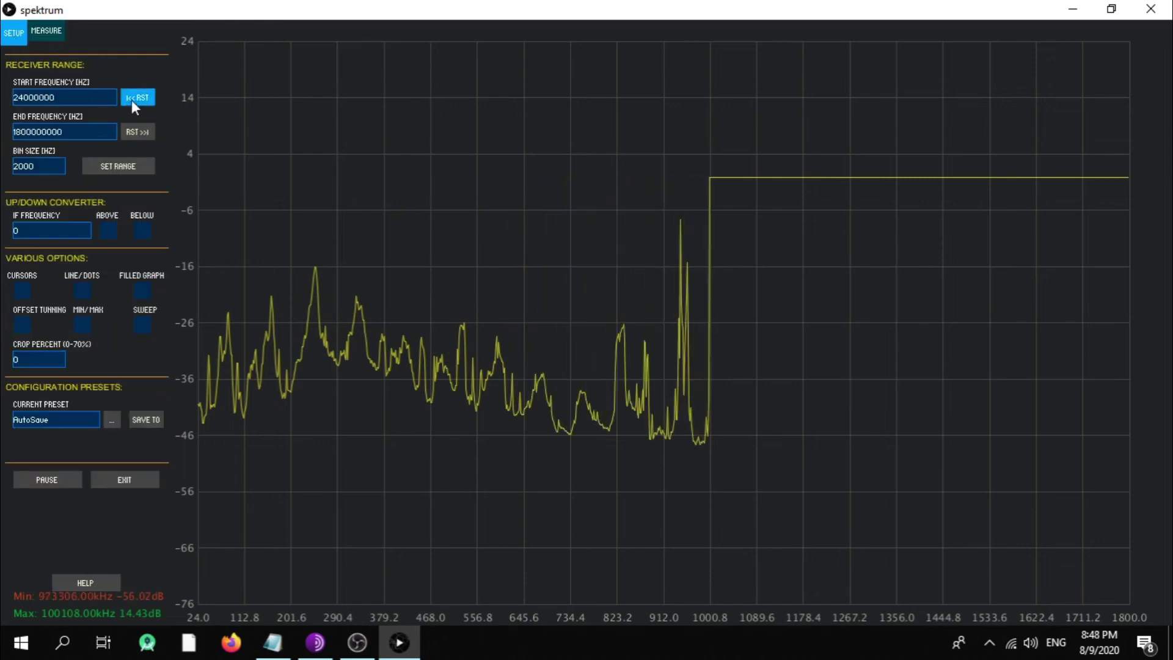
click(139, 132)
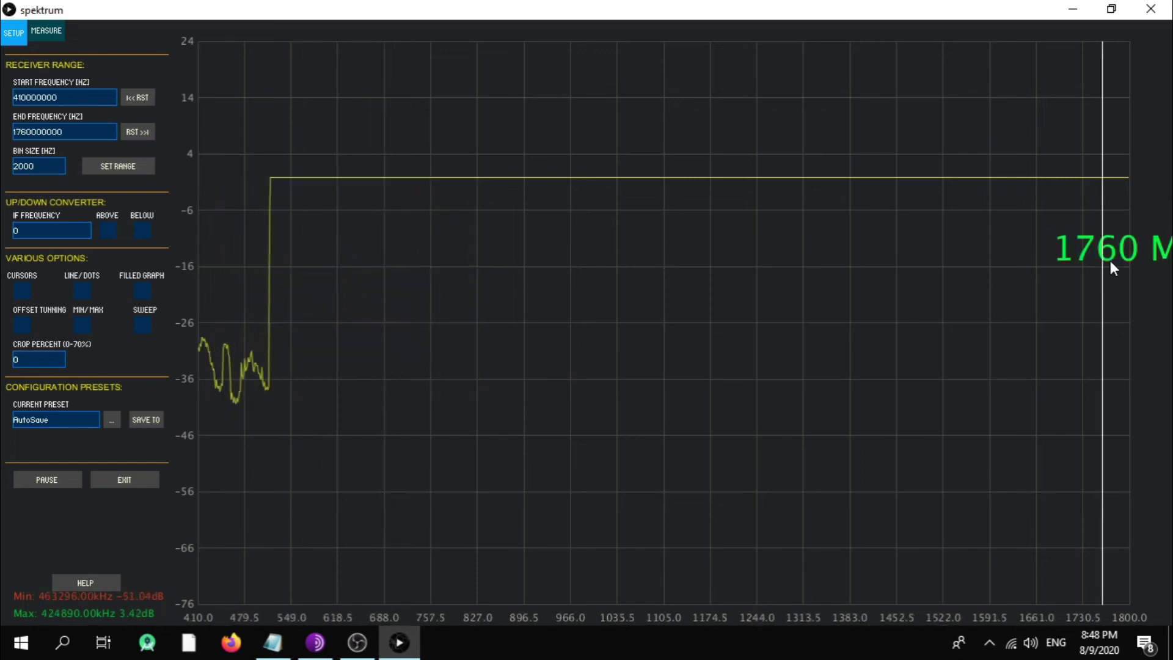
- Pull the end frequency down to 1540 MHz, then zoom back out to 24–1800 MHz
drag(1110, 261, 985, 312)
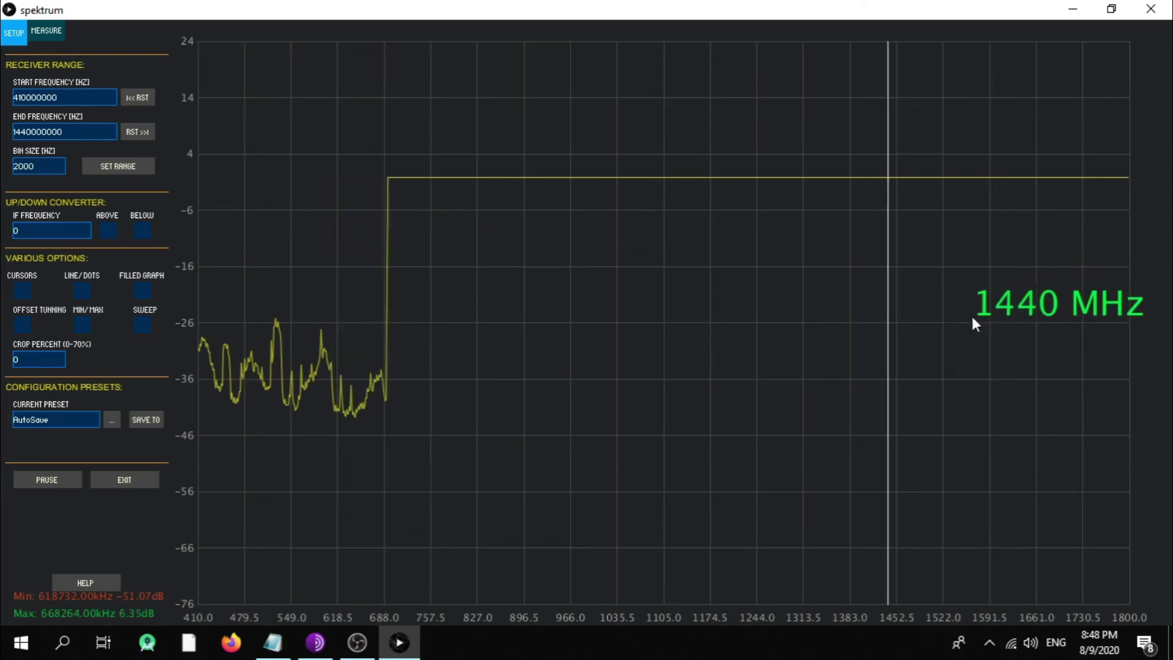
drag(909, 338, 847, 340)
drag(493, 421, 500, 431)
drag(497, 290, 510, 288)
drag(523, 338, 140, 114)
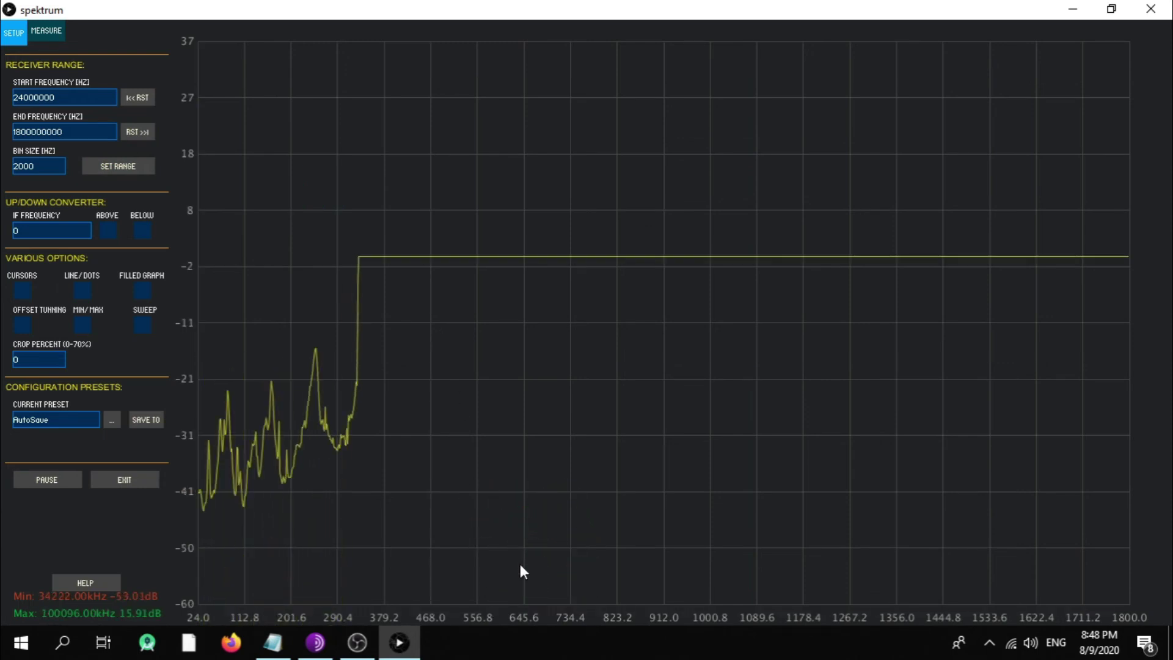
- Twice enable relative mode, save the current sweep as baseline, then cancel relative mode
click(46, 33)
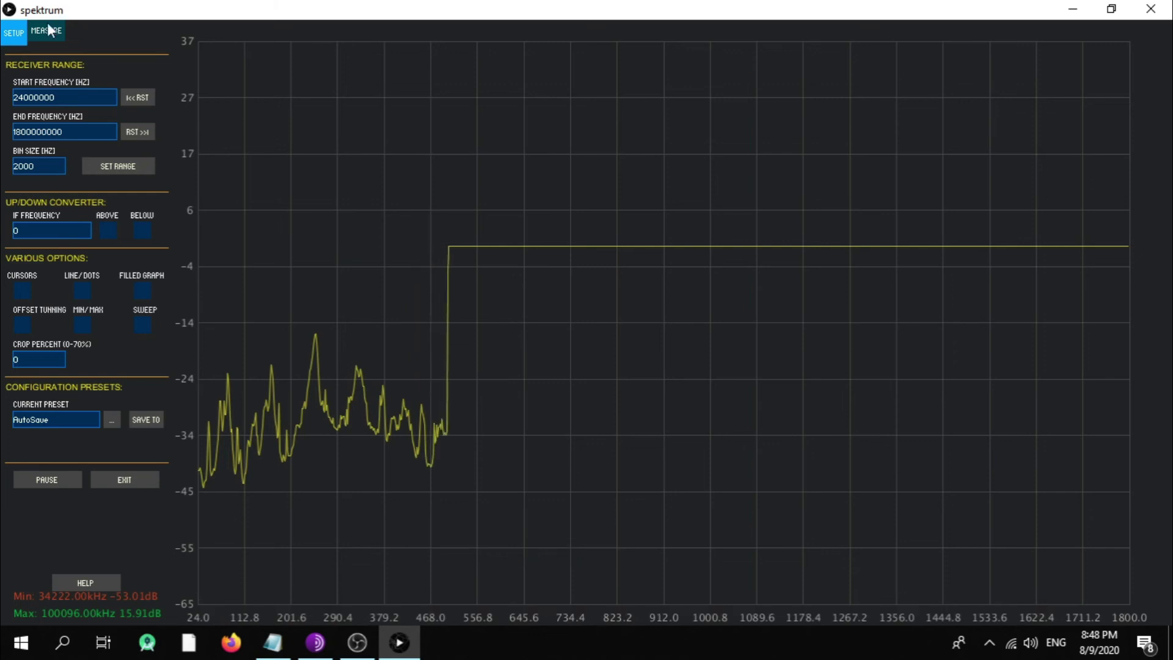
click(89, 417)
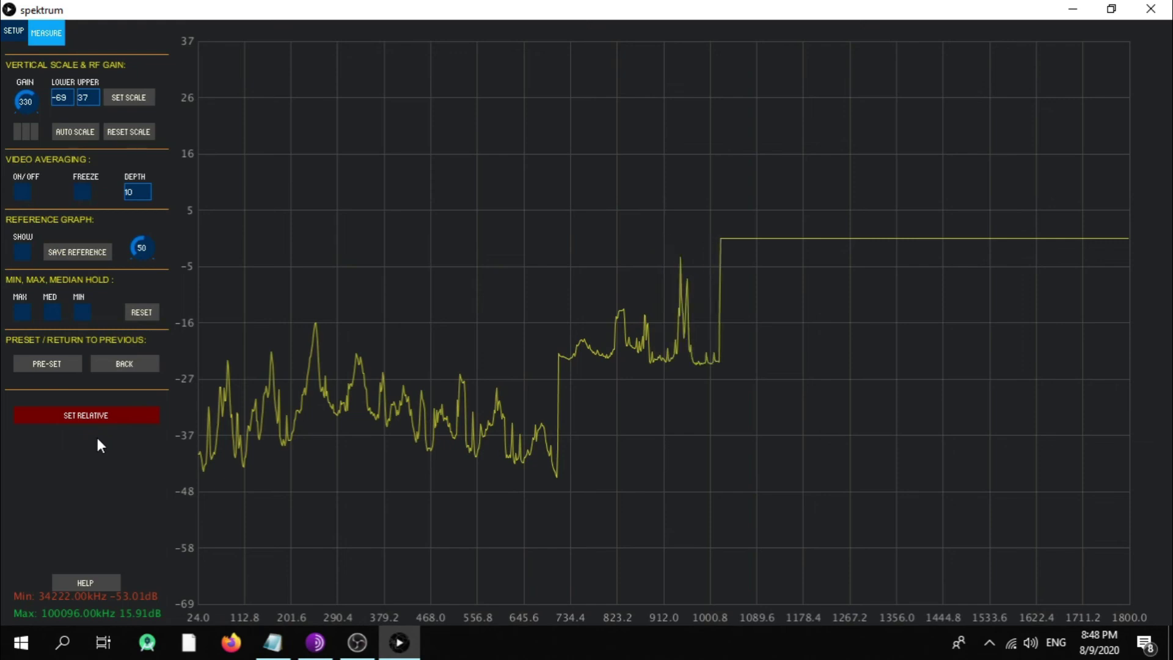
click(94, 414)
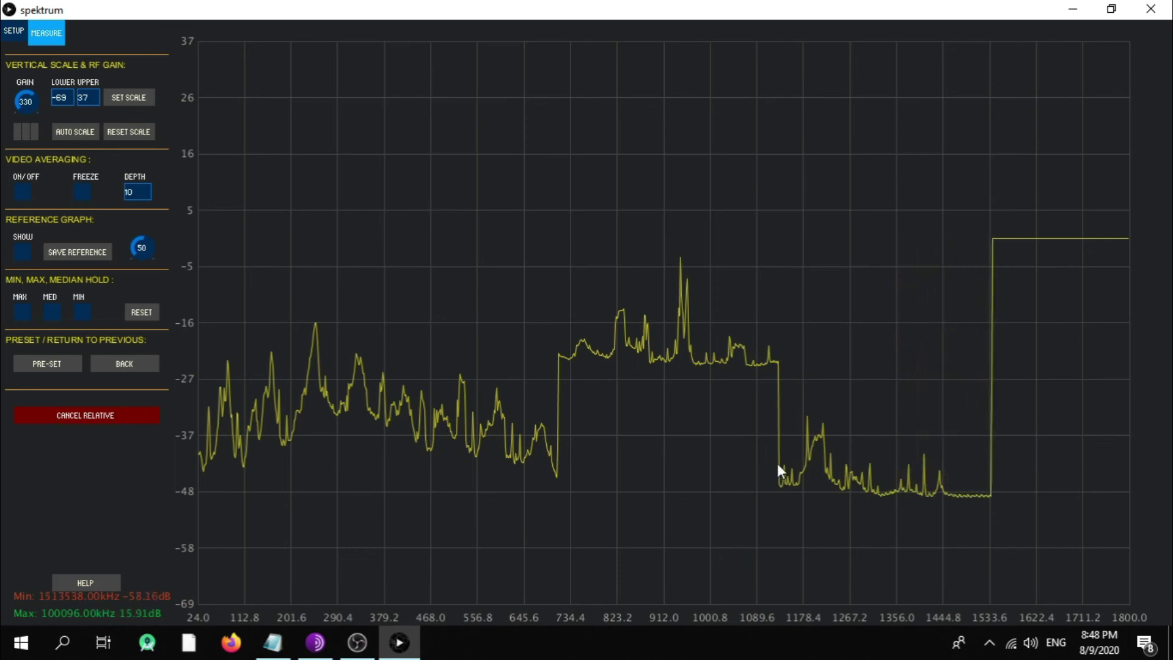
click(90, 416)
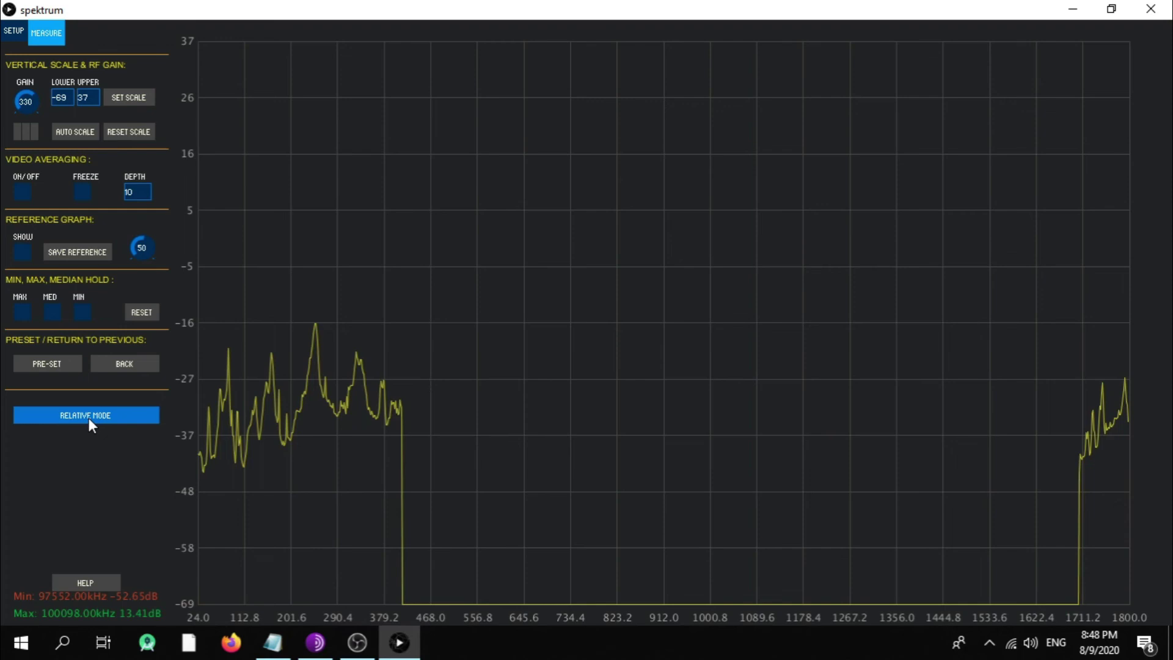
click(89, 418)
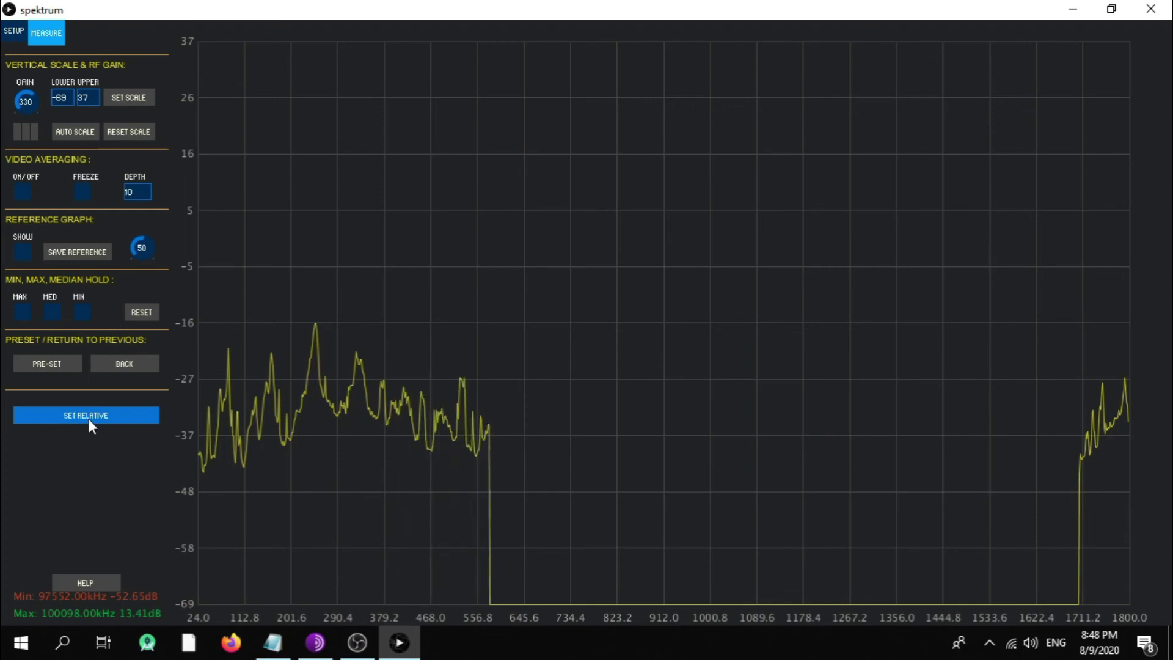
click(93, 415)
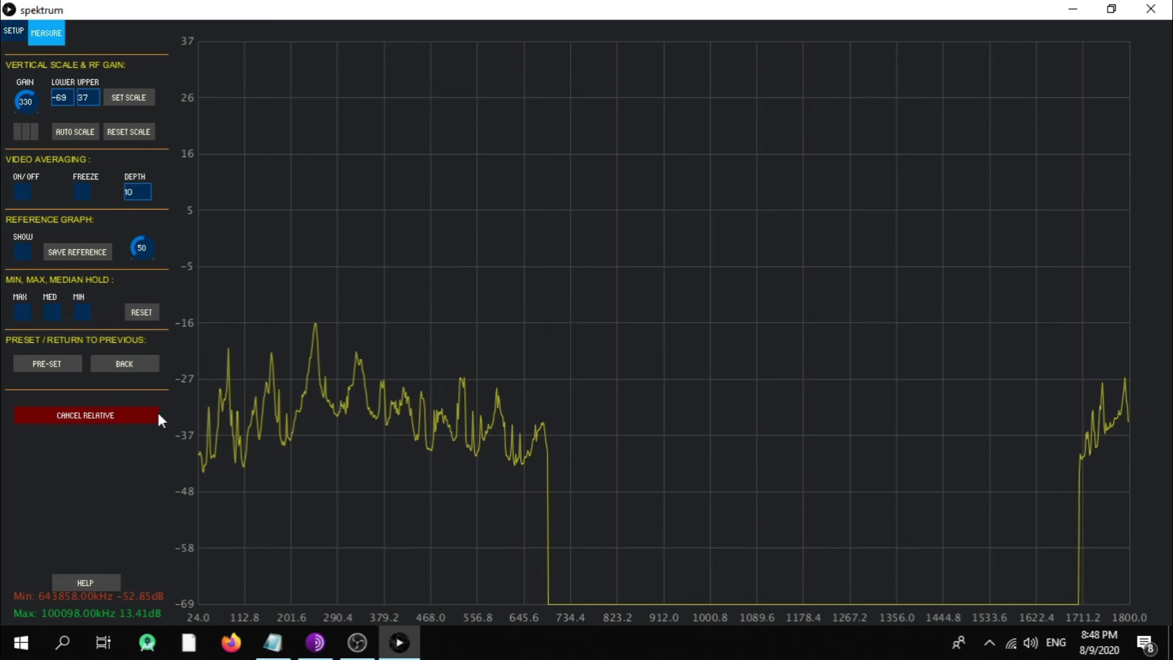
click(108, 418)
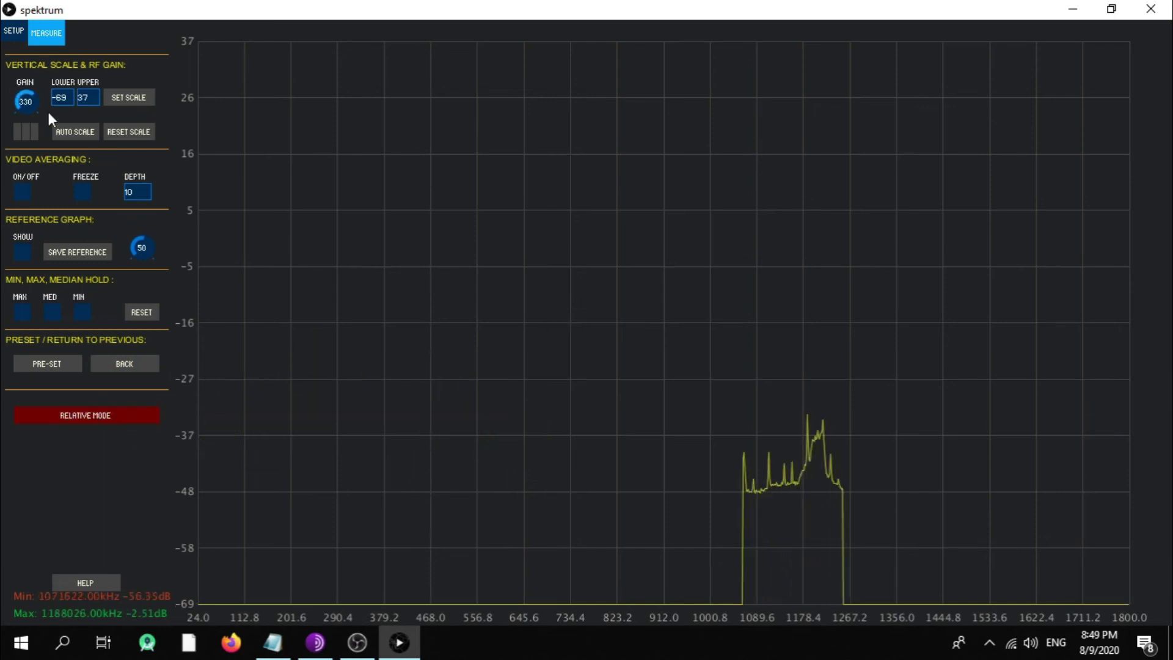
- Apply the range, restart the 24–1800 MHz sweep, and scroll the level scale to −77–33 dB
click(13, 32)
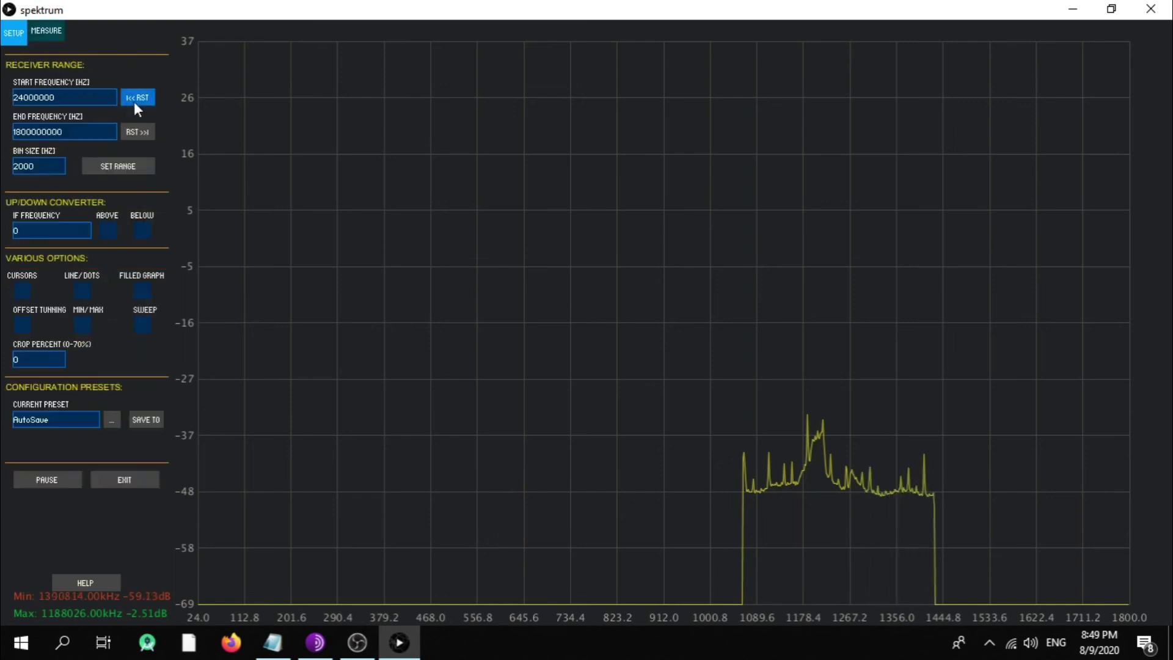
click(119, 164)
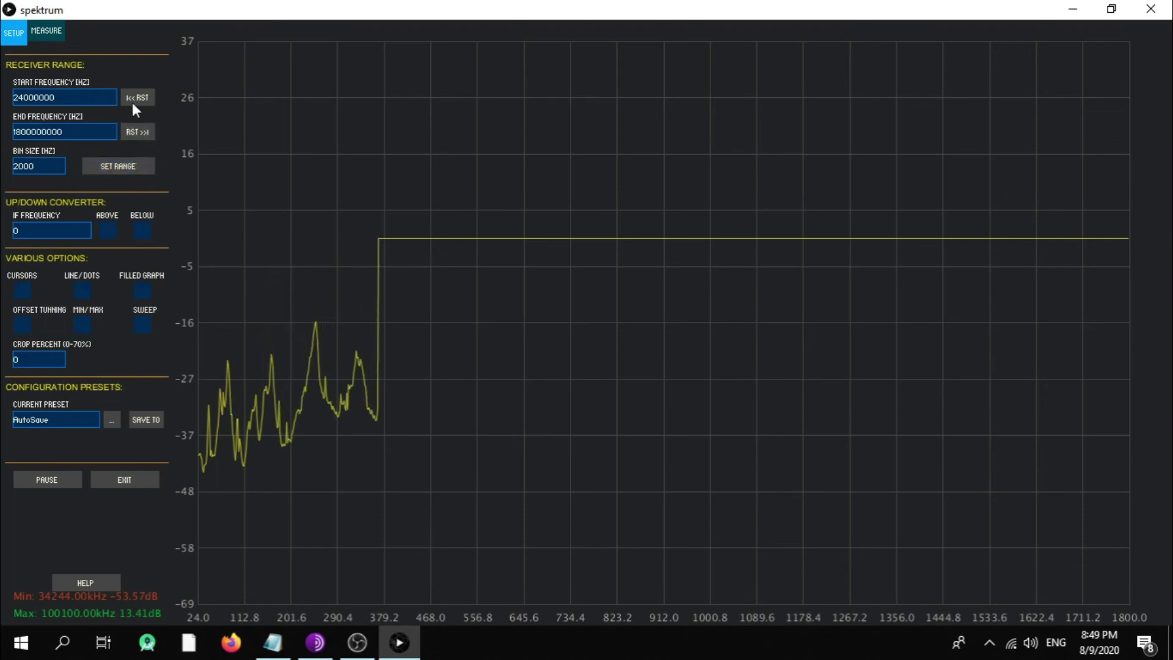
click(126, 131)
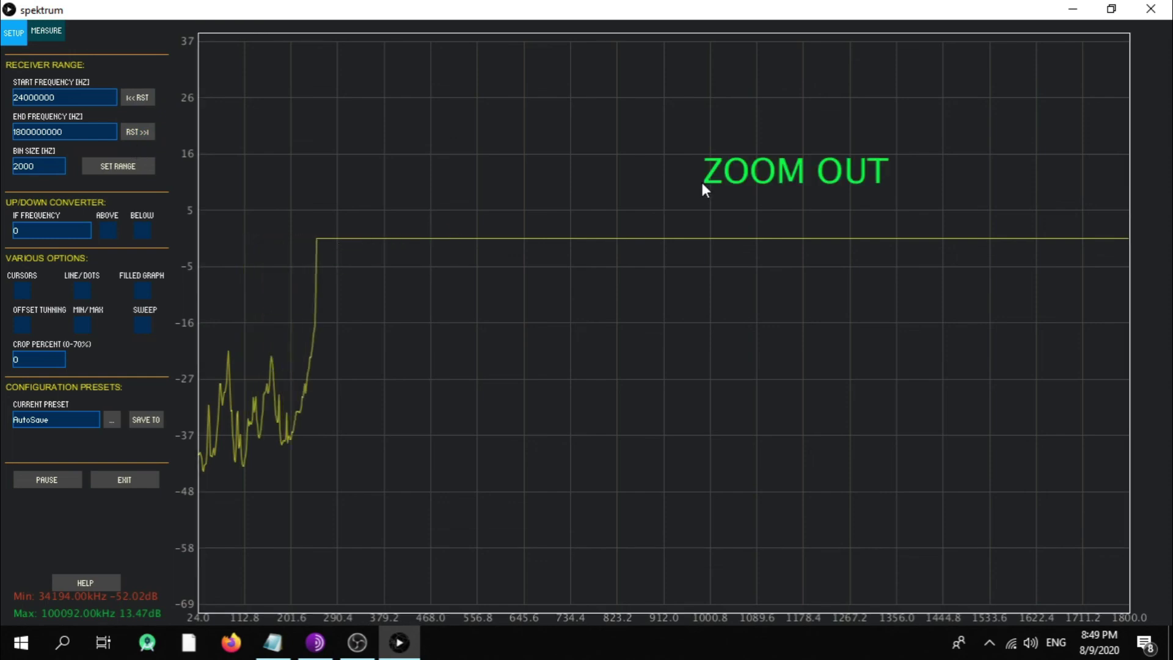
scroll(689, 177, down, 2)
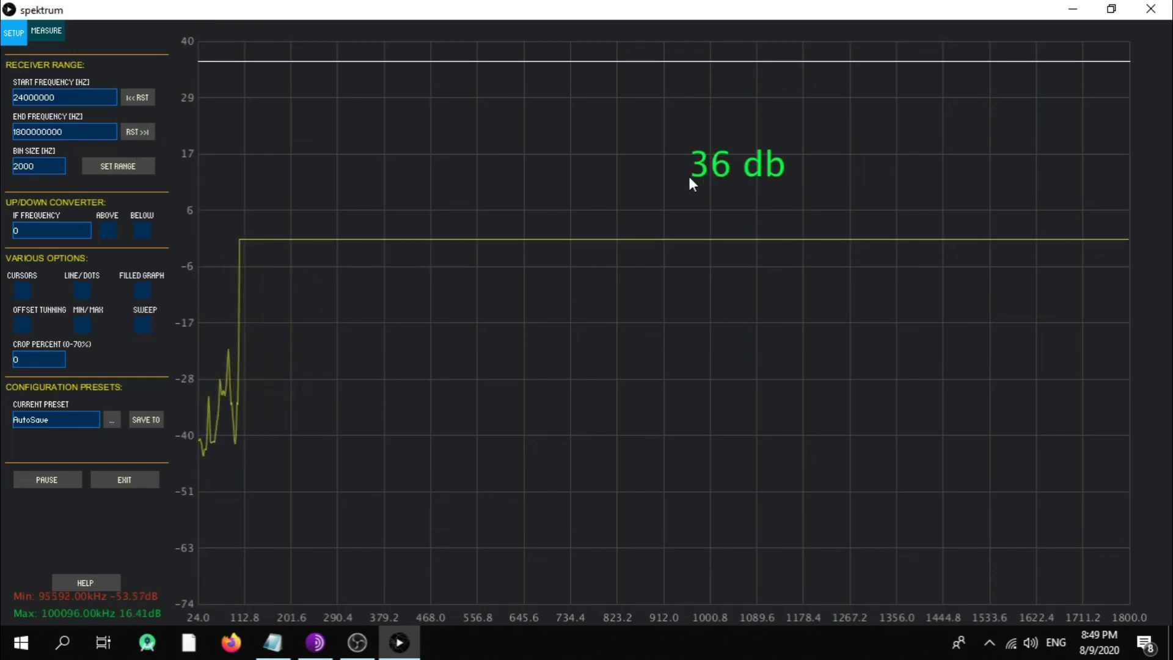
scroll(689, 177, down, 2)
scroll(624, 414, up, 2)
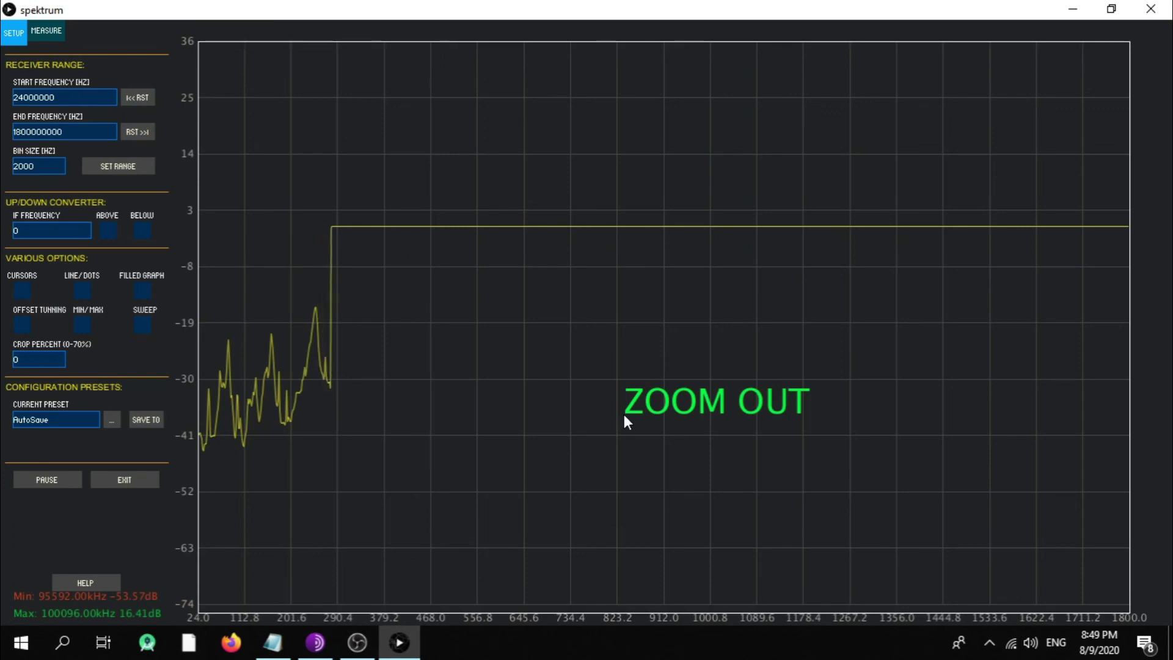
scroll(553, 177, down, 3)
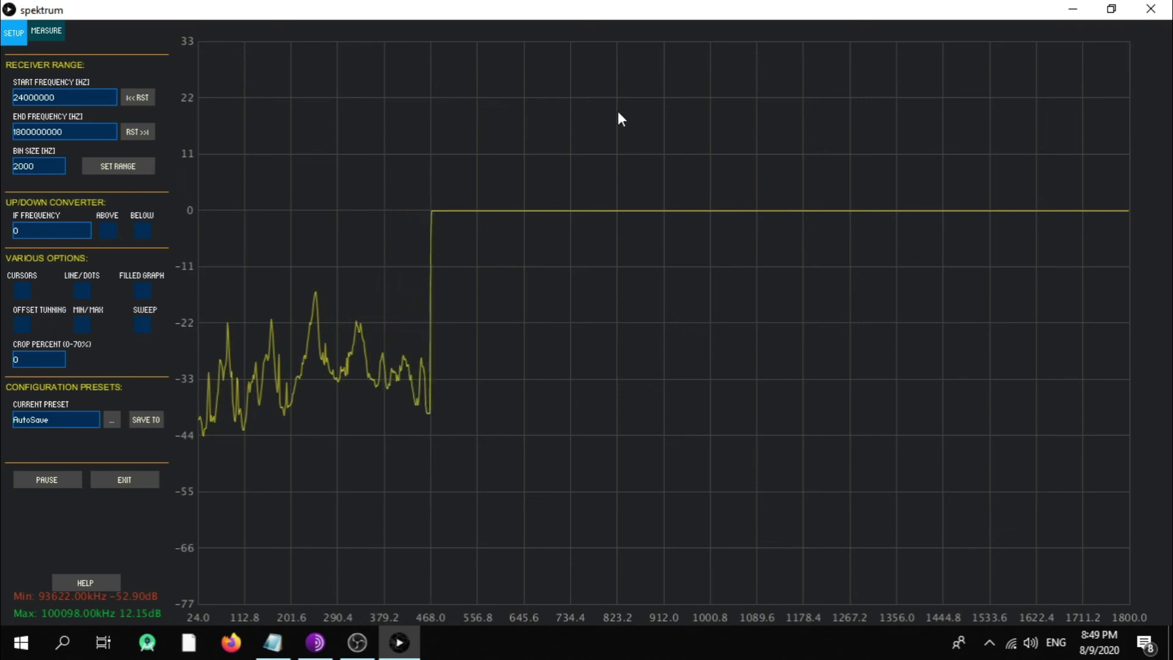
- Close the spektrum window from the MEASURE tab and bring OBS to the front
click(55, 30)
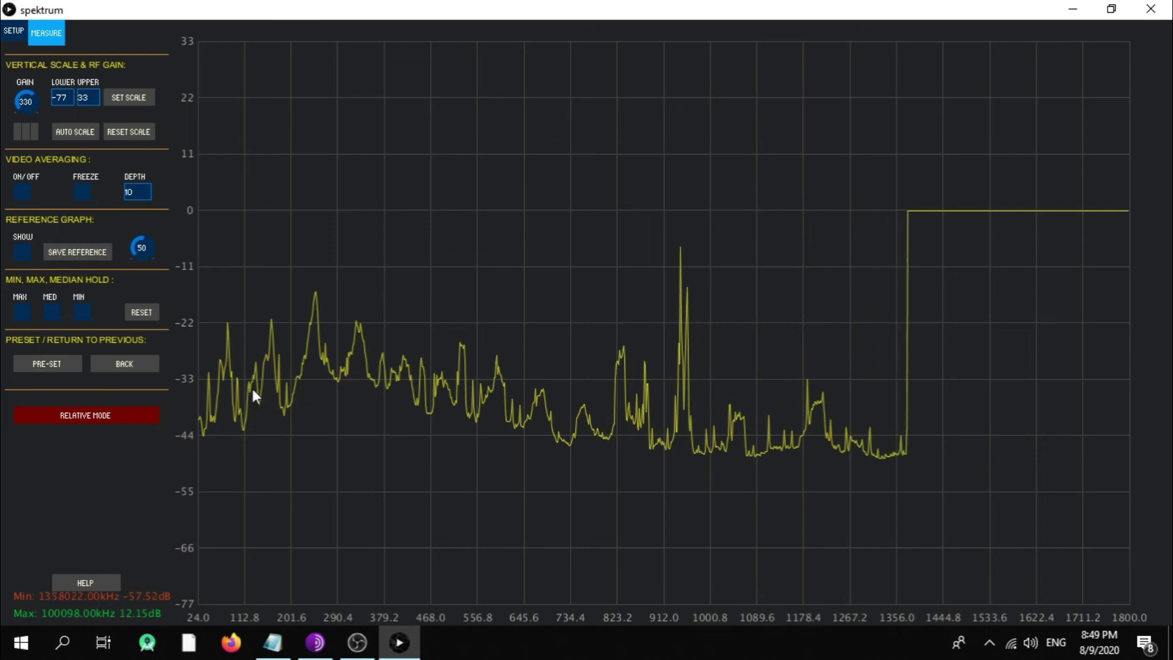
click(1146, 15)
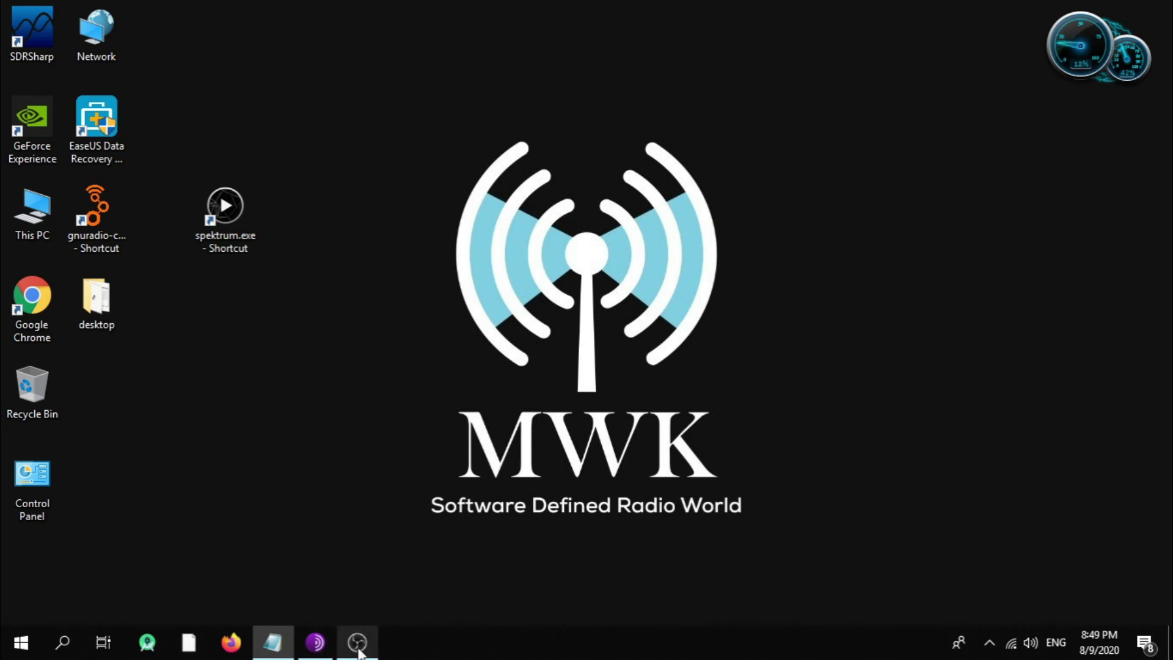
click(359, 653)
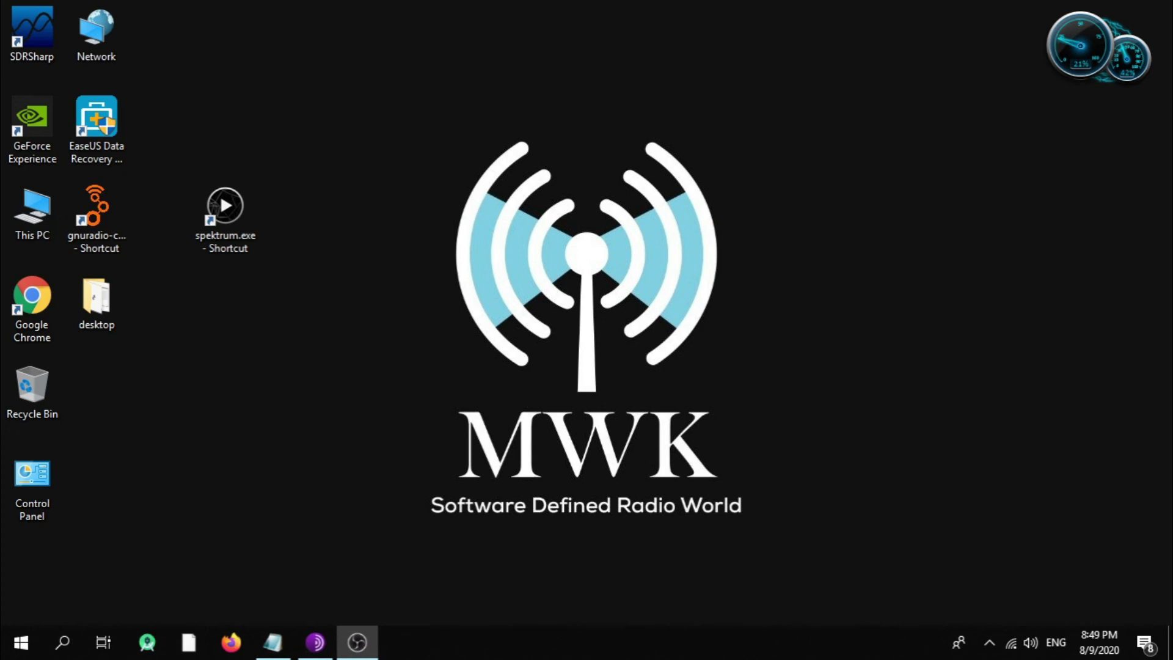